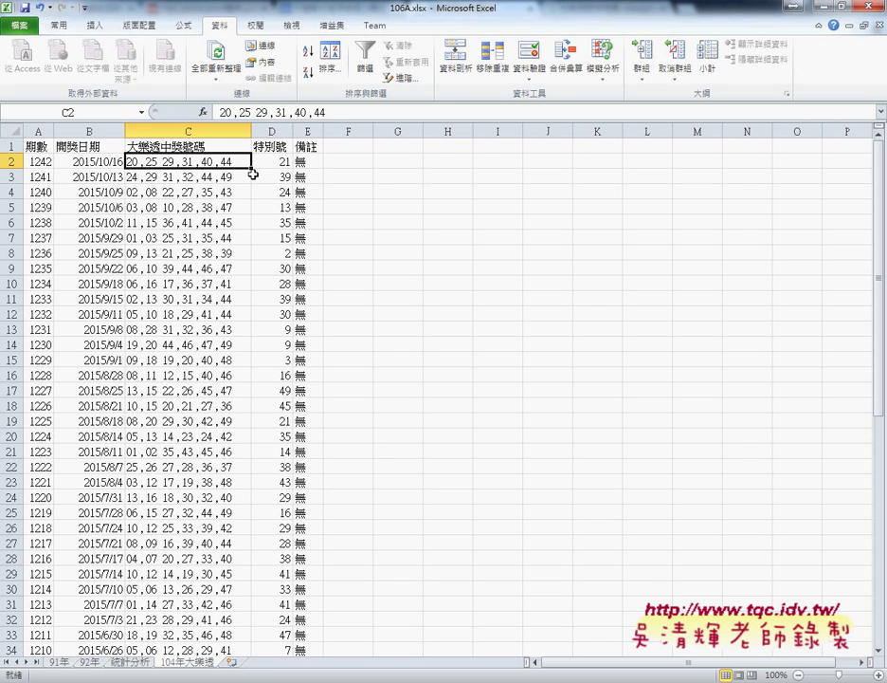
- Check the draw number in A2 and date in B2, then switch to the Chrome lottery results page
{"action": "left_click", "coordinate": [402, 285]}
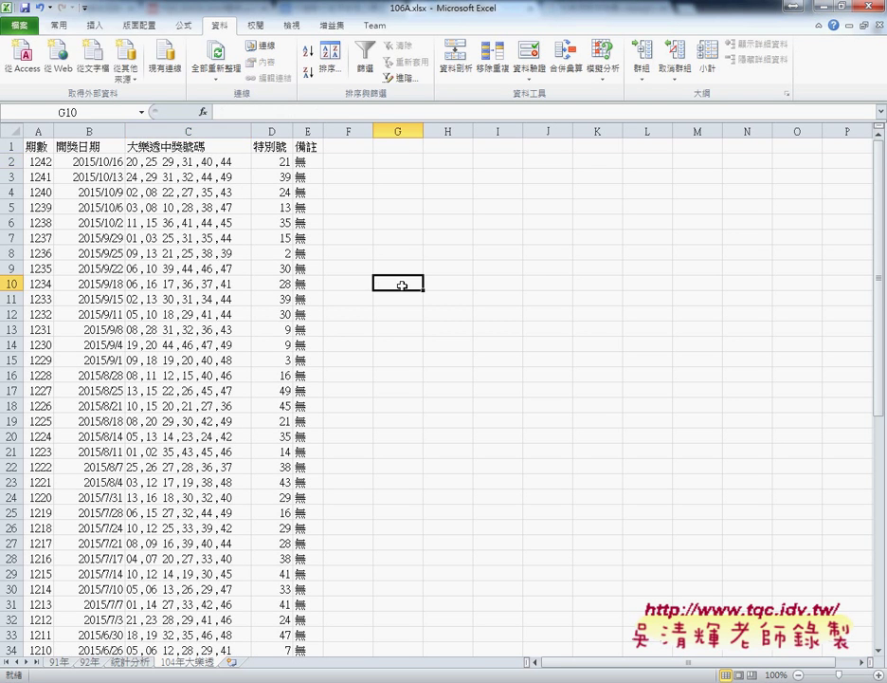
{"action": "left_click", "coordinate": [43, 162]}
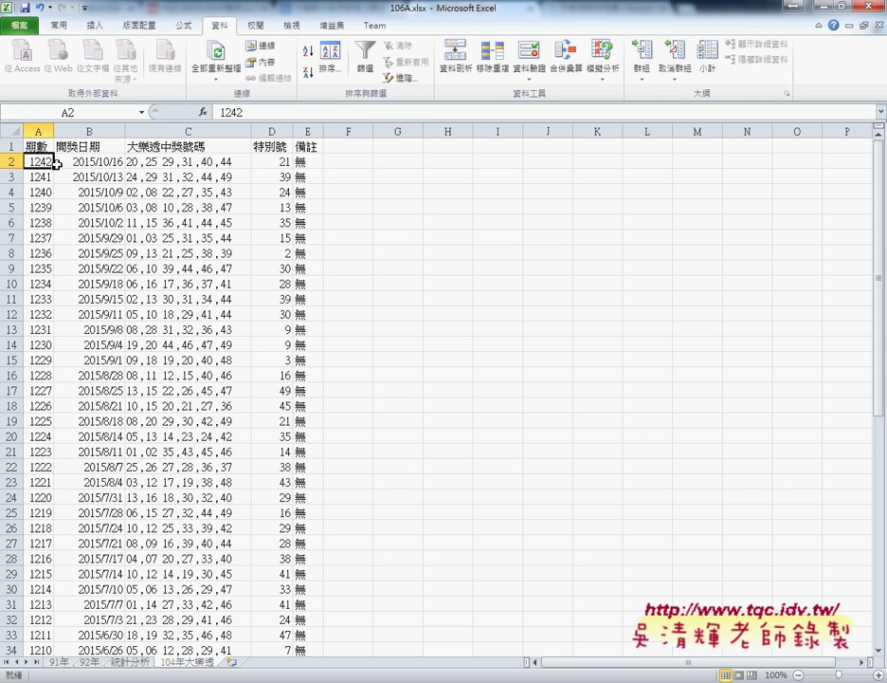
{"action": "left_click", "coordinate": [106, 164]}
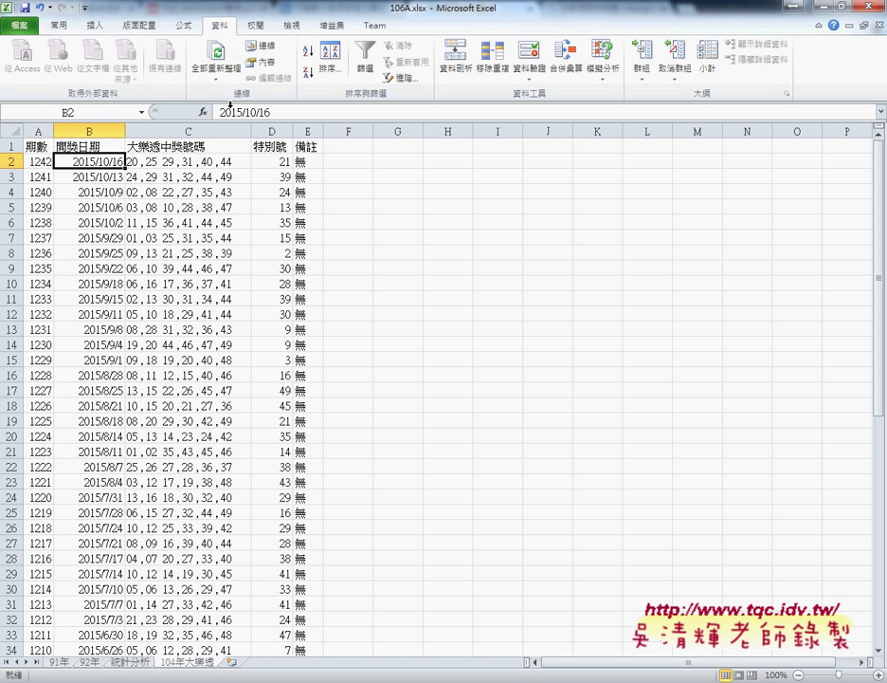
{"action": "left_click", "coordinate": [327, 323]}
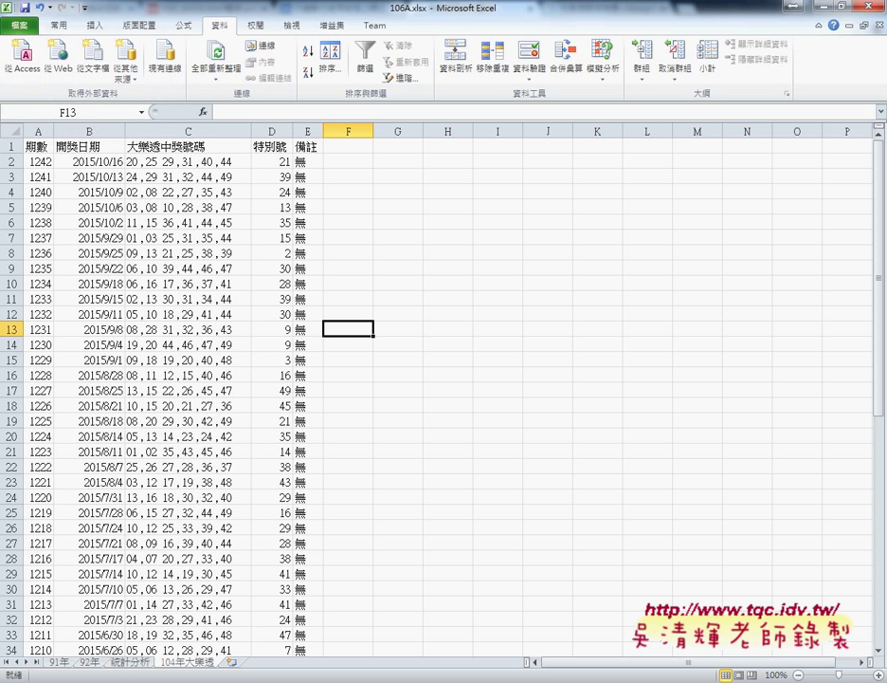
{"action": "key", "text": "alt+Tab"}
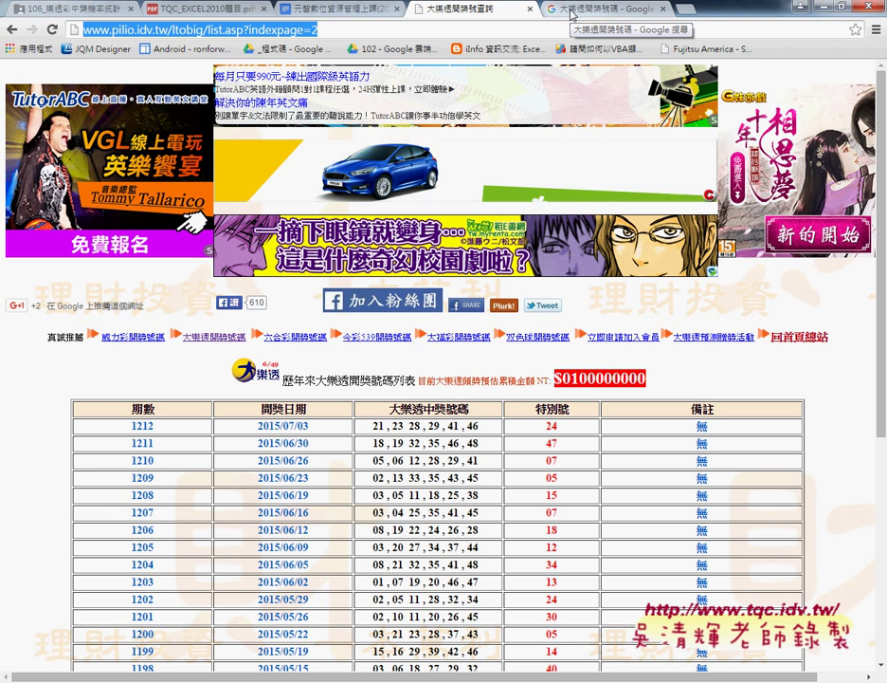
- Return to the results site and open page 1 of the draw history
{"action": "key", "text": "alt+Tab"}
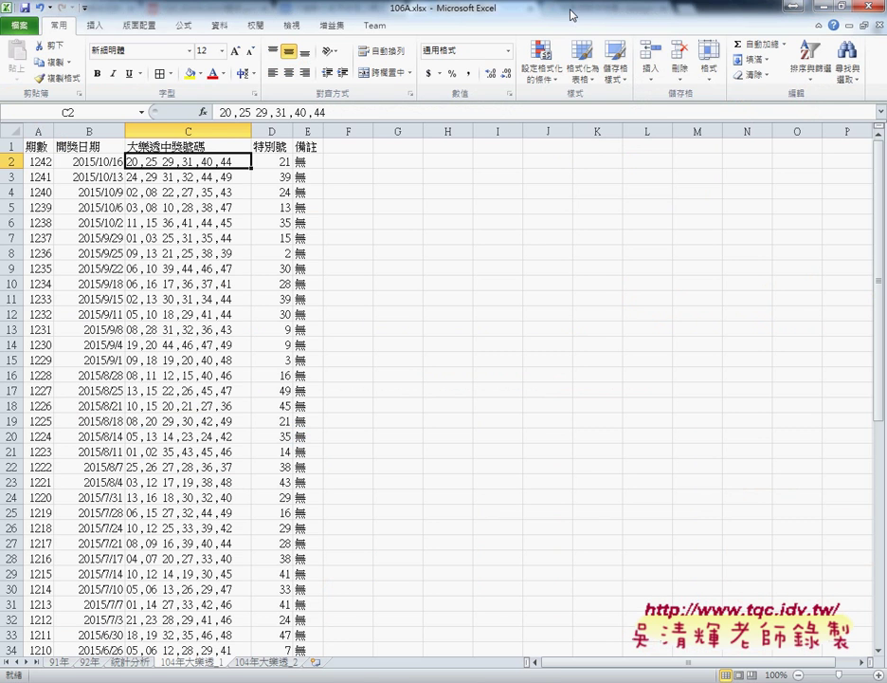
{"action": "key", "text": "alt+Tab"}
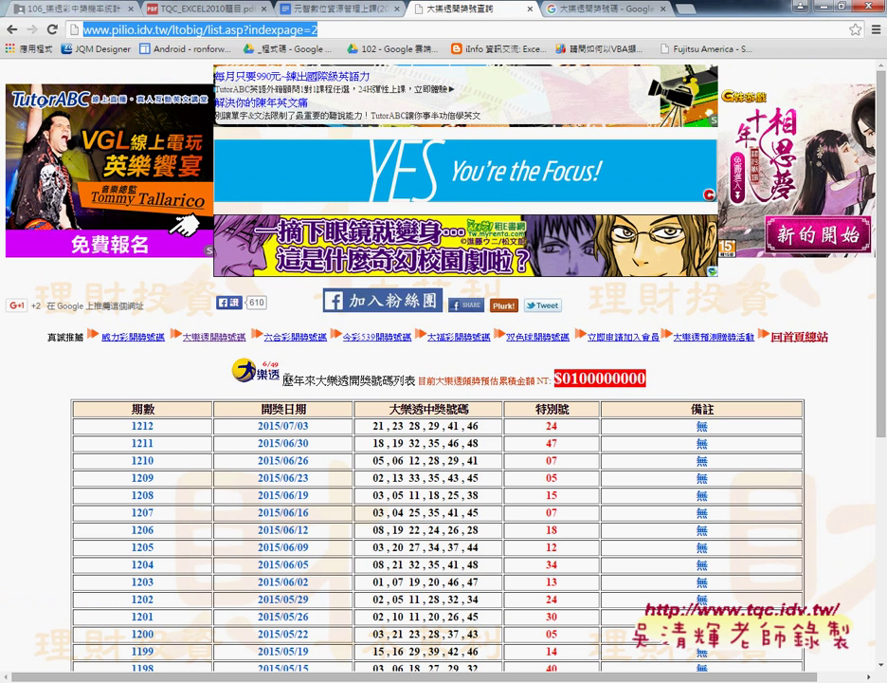
{"action": "left_click_drag", "start_coordinate": [282, 377], "coordinate": [393, 378]}
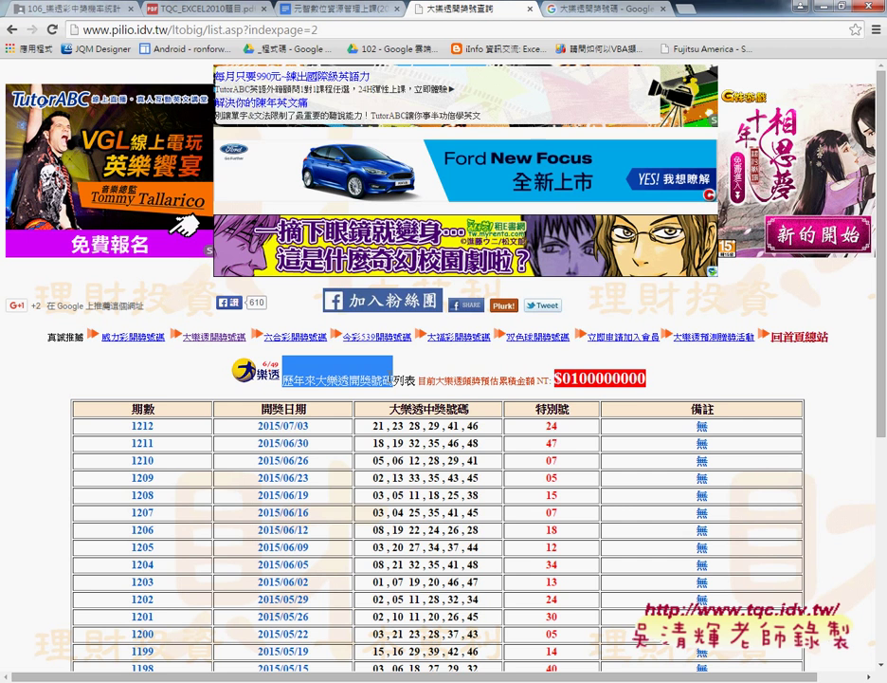
{"action": "scroll", "coordinate": [208, 424], "scroll_direction": "down", "scroll_amount": 2}
{"action": "scroll", "coordinate": [208, 420], "scroll_direction": "down", "scroll_amount": 2}
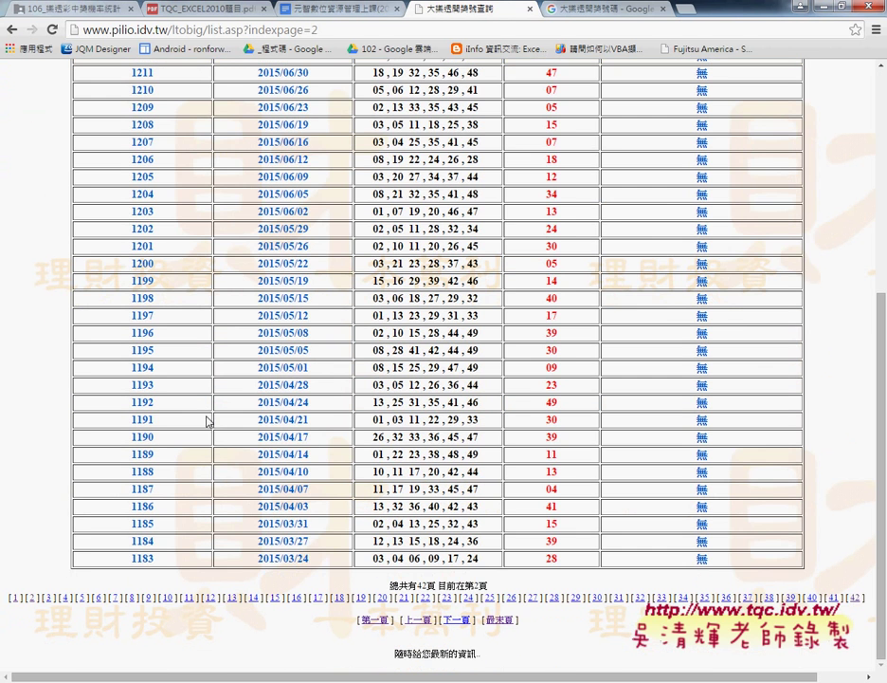
{"action": "left_click", "coordinate": [14, 597]}
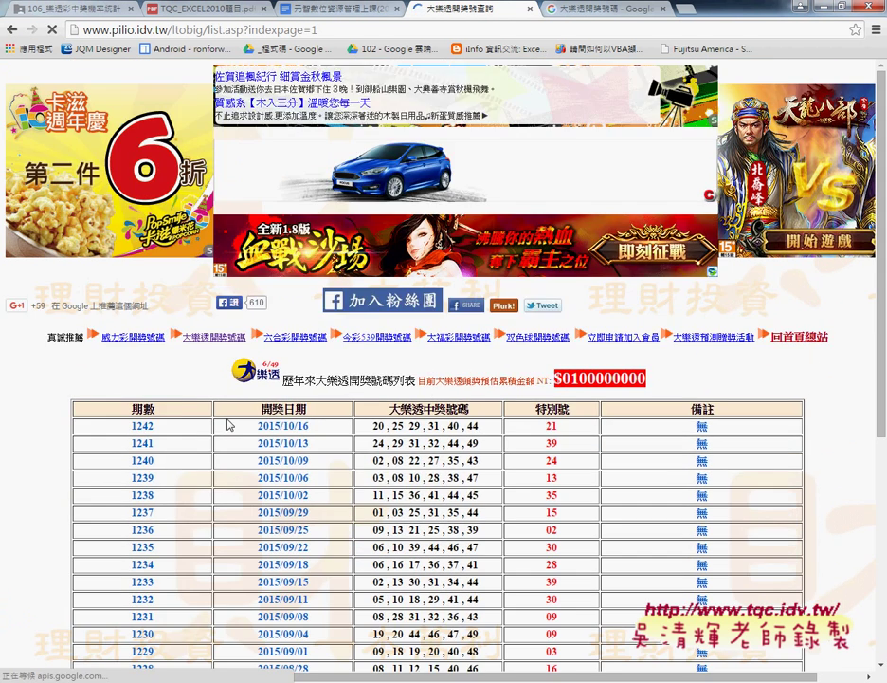
- View the oldest draws on last page 42, then minimize Chrome to show the workbook
{"action": "scroll", "coordinate": [267, 425], "scroll_direction": "down", "scroll_amount": 2}
{"action": "scroll", "coordinate": [284, 423], "scroll_direction": "down", "scroll_amount": 2}
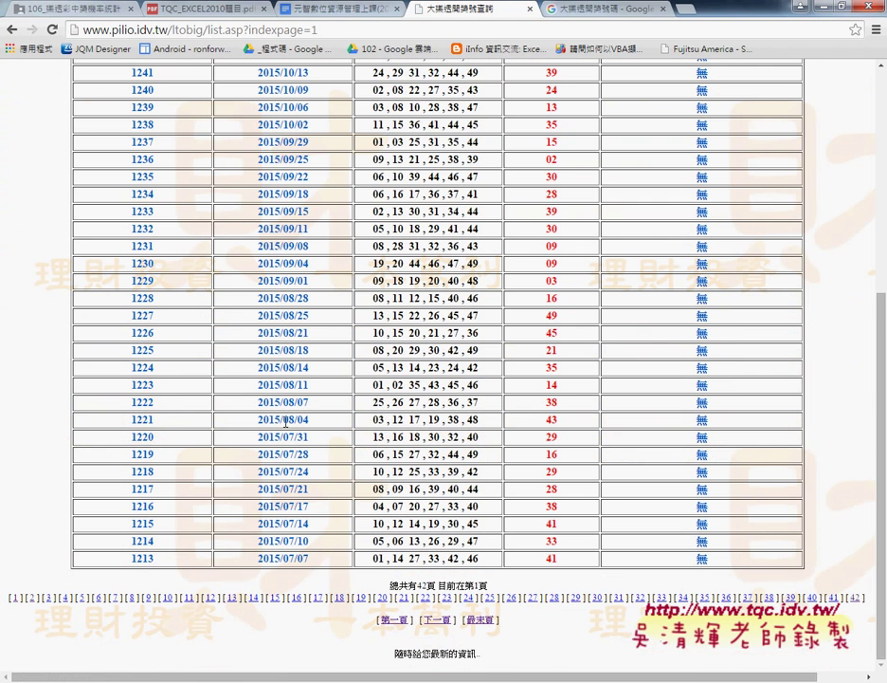
{"action": "left_click", "coordinate": [856, 599]}
{"action": "mouse_move", "coordinate": [261, 433]}
{"action": "left_mouse_down"}
{"action": "mouse_move", "coordinate": [314, 622]}
{"action": "mouse_move", "coordinate": [259, 623]}
{"action": "left_mouse_up"}
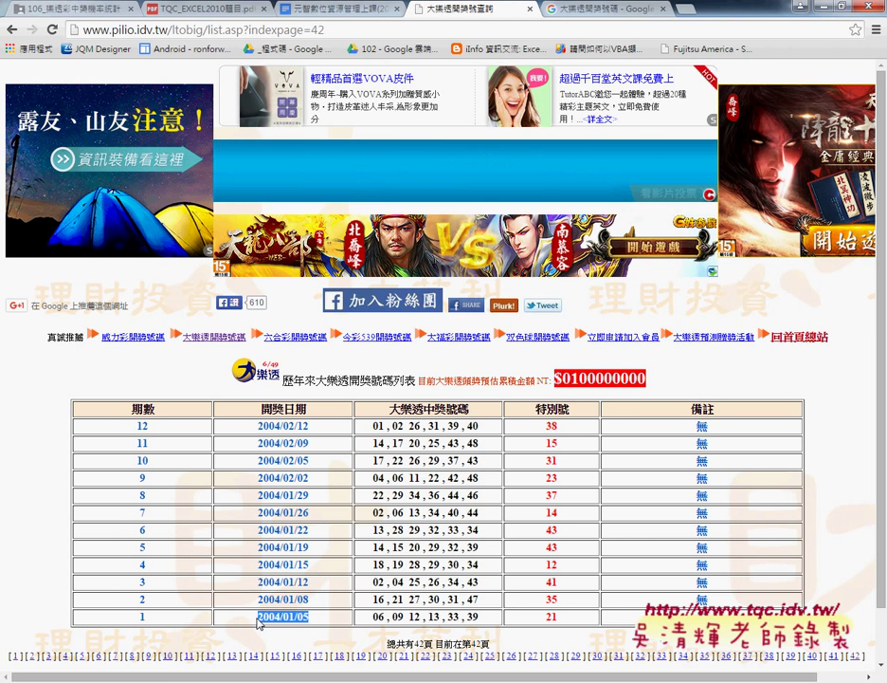
{"action": "left_click", "coordinate": [826, 9]}
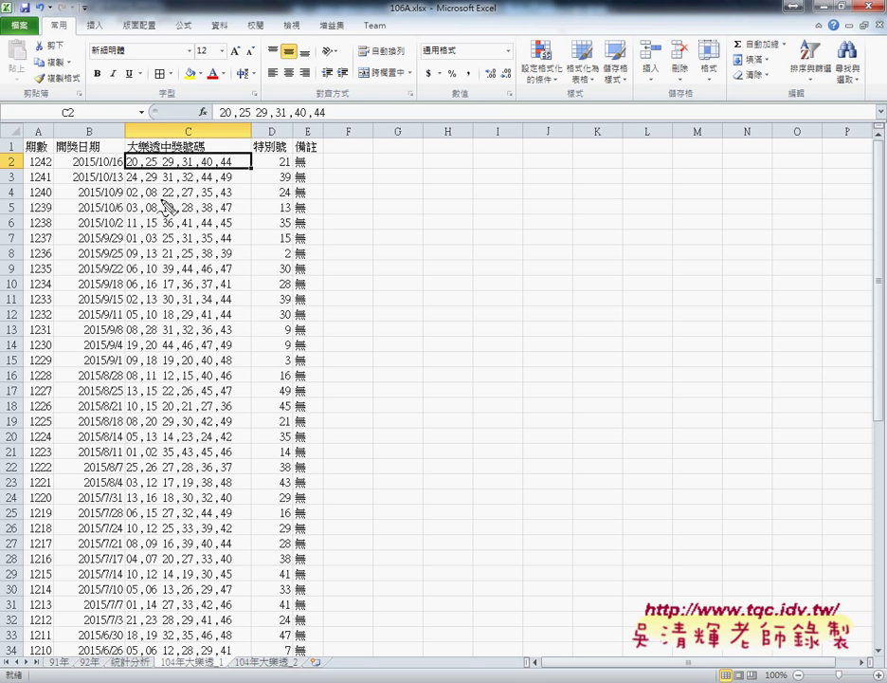
- Point out C2's number string and the column C heading, then narrow column F
{"action": "mouse_move", "coordinate": [116, 156]}
{"action": "left_mouse_down"}
{"action": "mouse_move", "coordinate": [116, 169]}
{"action": "mouse_move", "coordinate": [242, 163]}
{"action": "mouse_move", "coordinate": [249, 172]}
{"action": "left_mouse_up"}
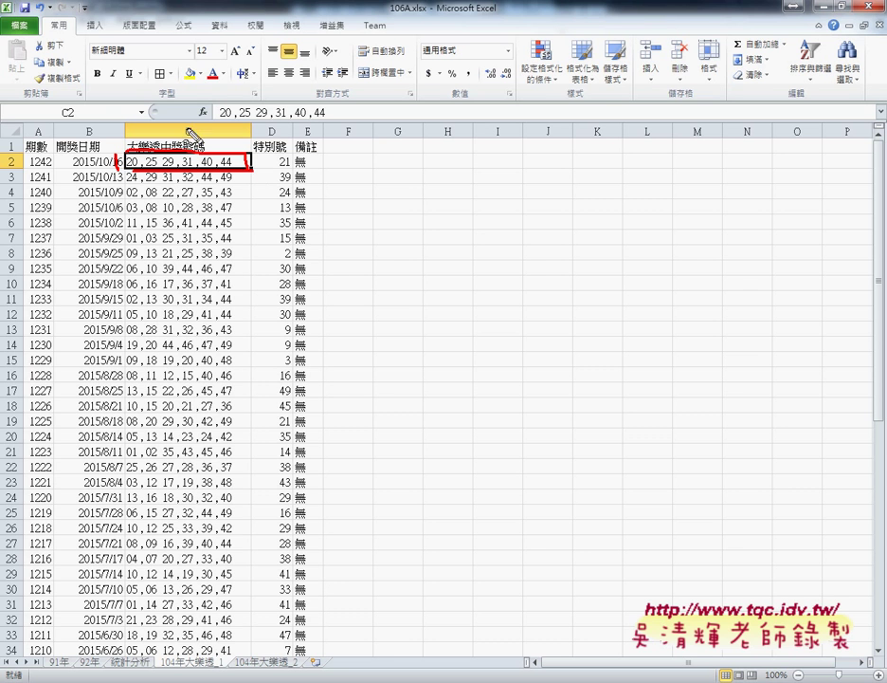
{"action": "mouse_move", "coordinate": [187, 126]}
{"action": "left_mouse_down"}
{"action": "mouse_move", "coordinate": [187, 139]}
{"action": "mouse_move", "coordinate": [141, 180]}
{"action": "mouse_move", "coordinate": [197, 180]}
{"action": "mouse_move", "coordinate": [220, 201]}
{"action": "left_mouse_up"}
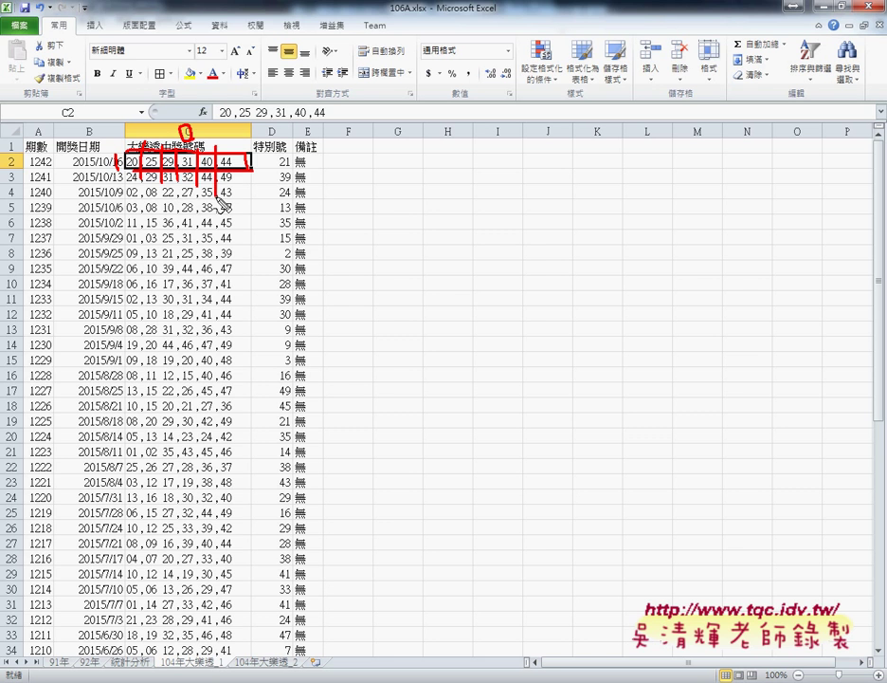
{"action": "key", "text": "Escape"}
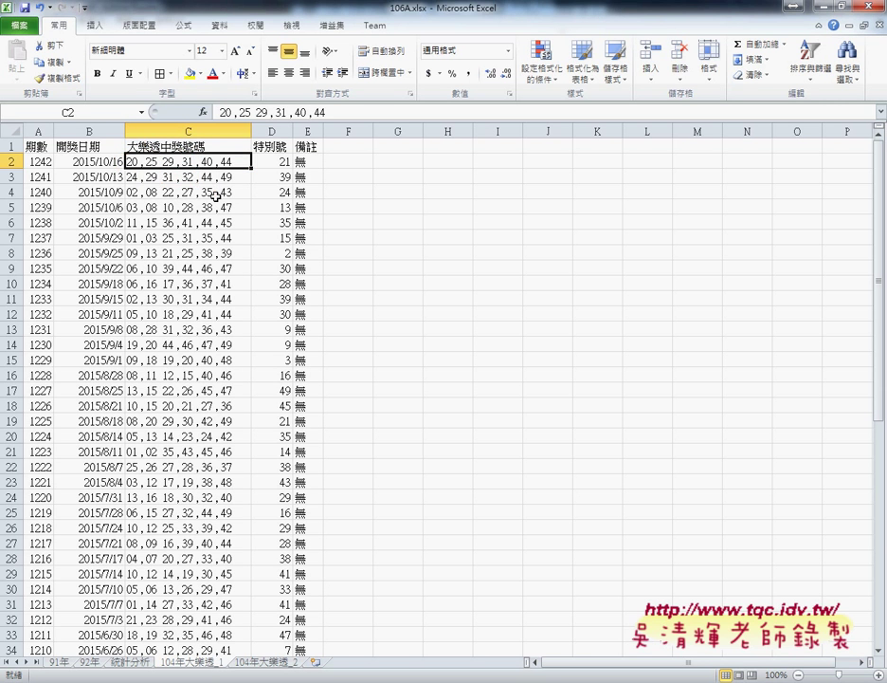
{"action": "left_click", "coordinate": [142, 147]}
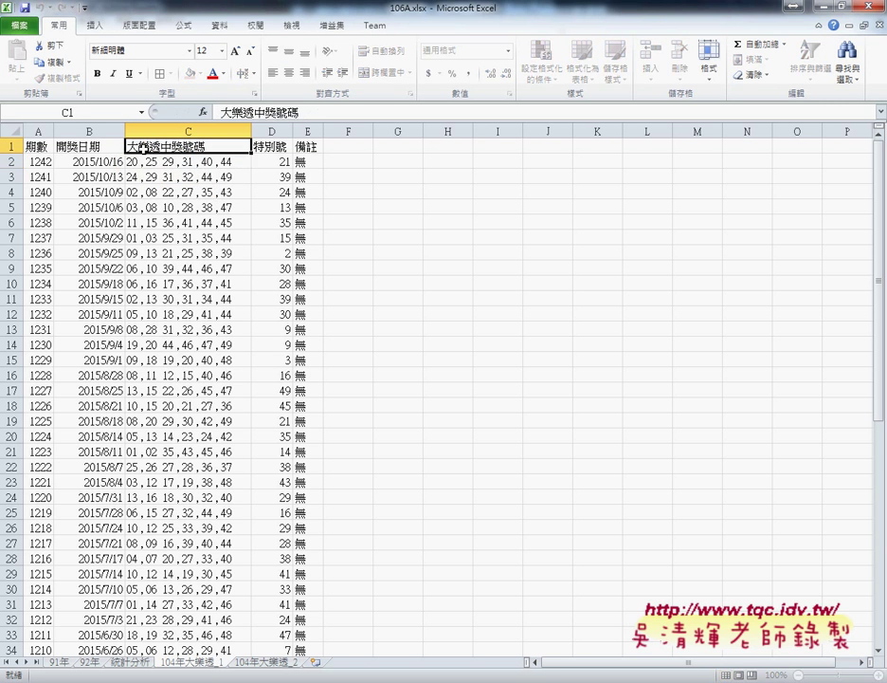
{"action": "left_click", "coordinate": [144, 163]}
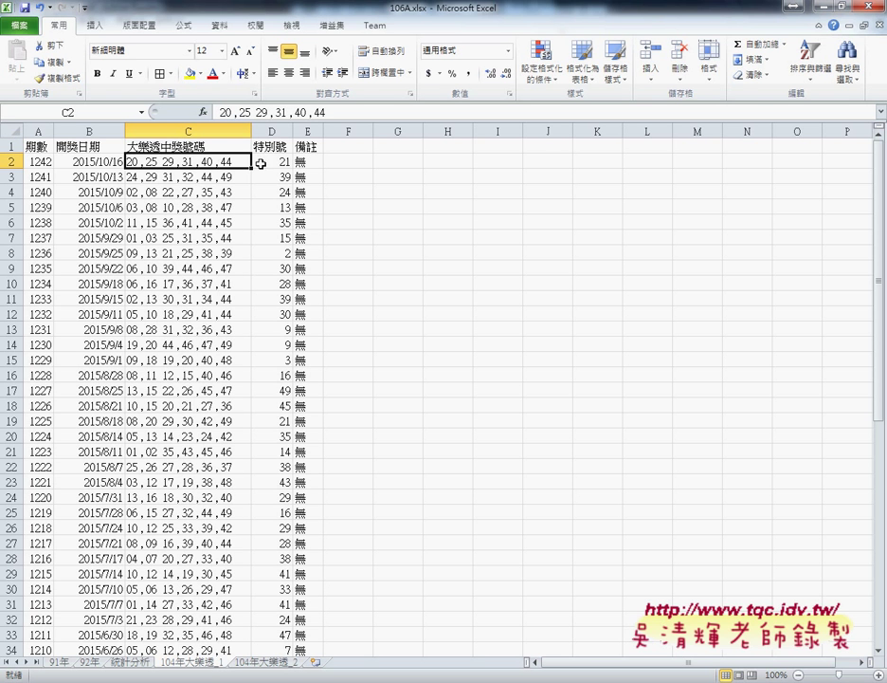
{"action": "left_click_drag", "start_coordinate": [374, 131], "coordinate": [357, 131]}
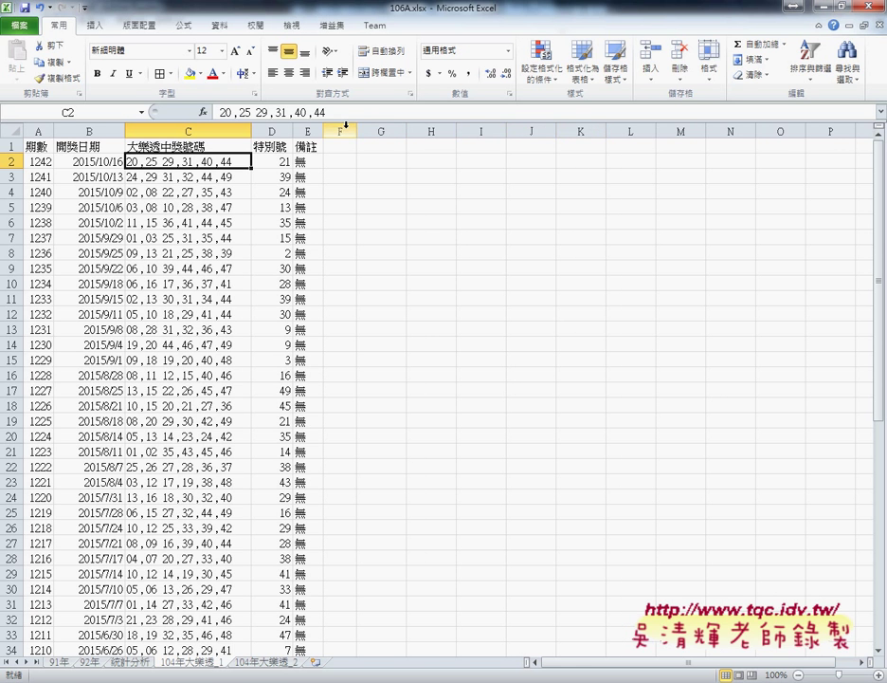
- Narrow columns F through K and select F1:K1 for merging
{"action": "left_click_drag", "start_coordinate": [342, 131], "coordinate": [579, 131]}
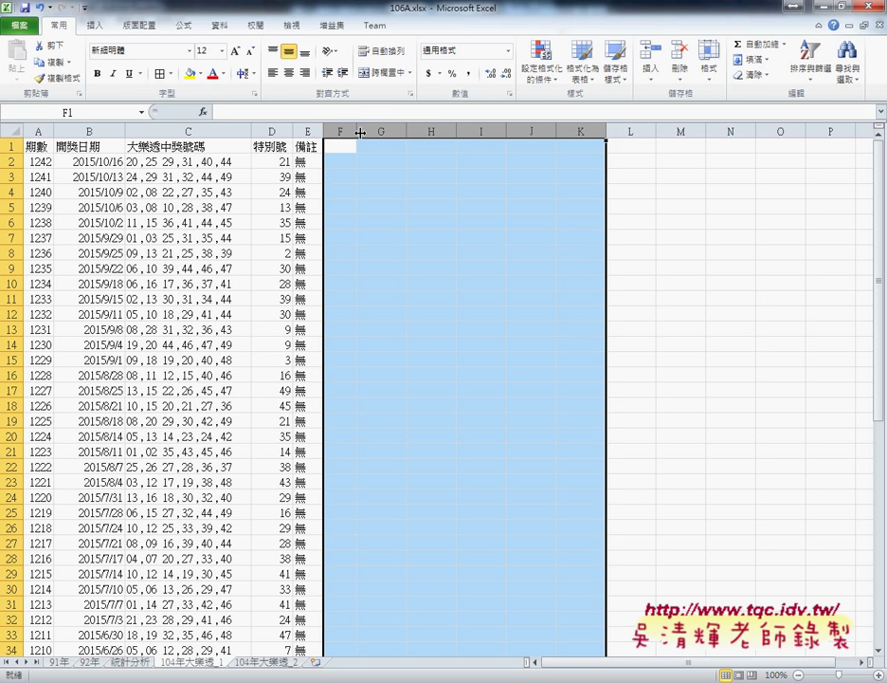
{"action": "left_click_drag", "start_coordinate": [356, 132], "coordinate": [353, 134]}
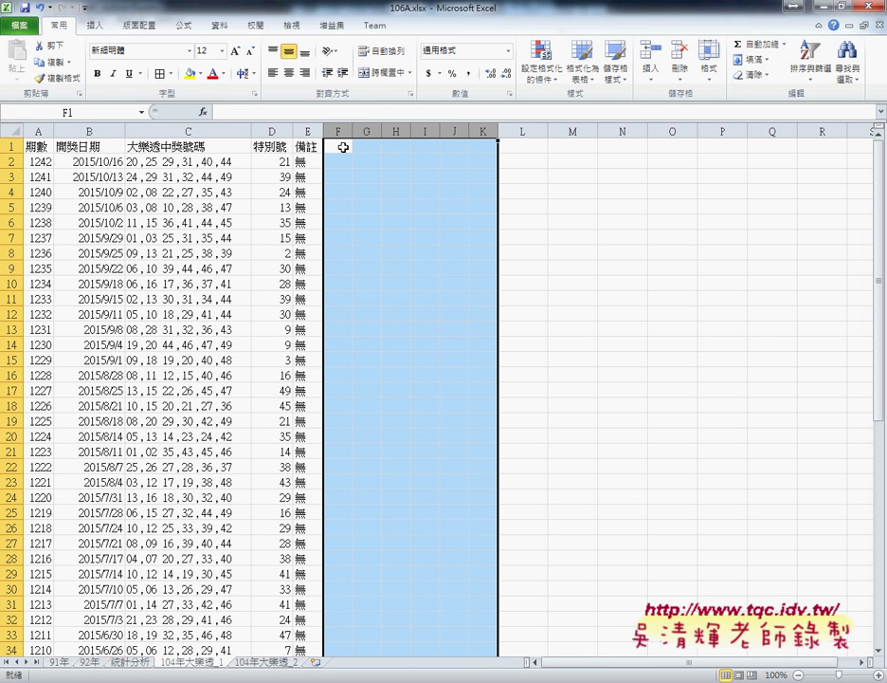
{"action": "left_click_drag", "start_coordinate": [341, 147], "coordinate": [480, 144]}
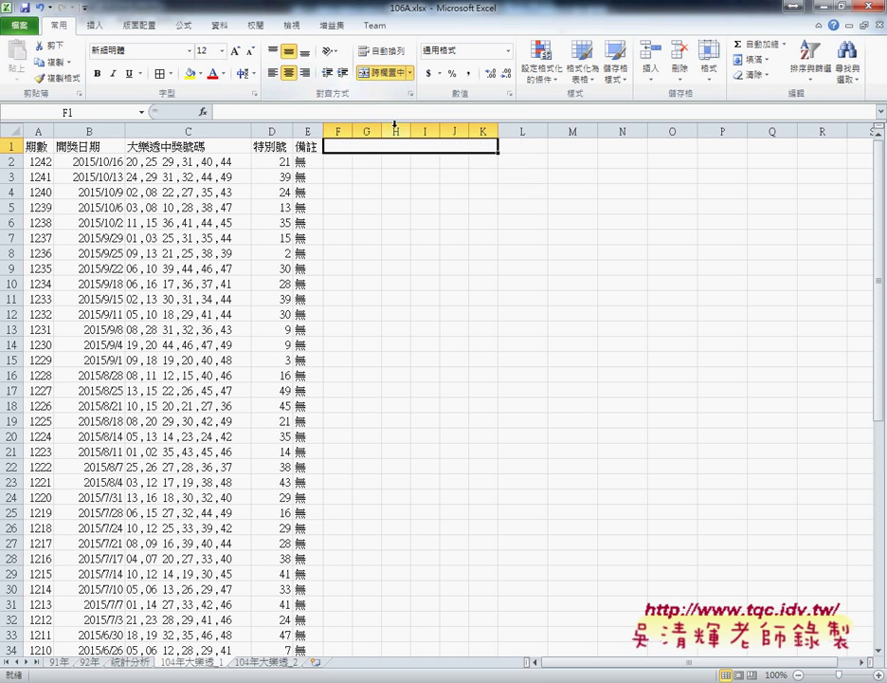
- Copy the 大樂透中獎號碼 heading from C1 into the merged F1:K1 cell
{"action": "left_click", "coordinate": [207, 146]}
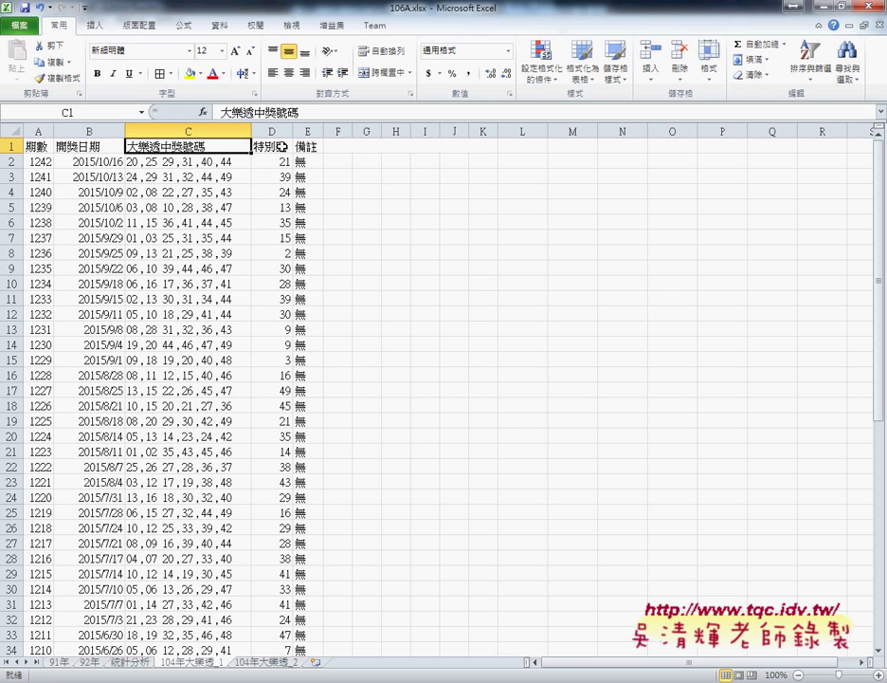
{"action": "key", "text": "ctrl+c"}
{"action": "left_click", "coordinate": [440, 149]}
{"action": "key", "text": "ctrl+v"}
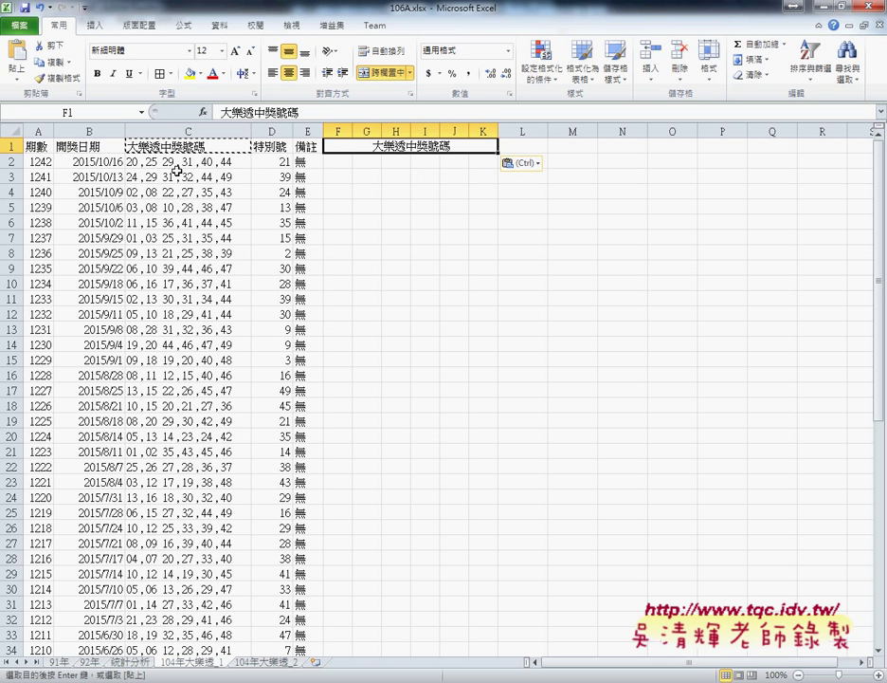
- Copy the first two numbers from C2, 20 and 25, into F2 and H2
{"action": "double_click", "coordinate": [135, 161]}
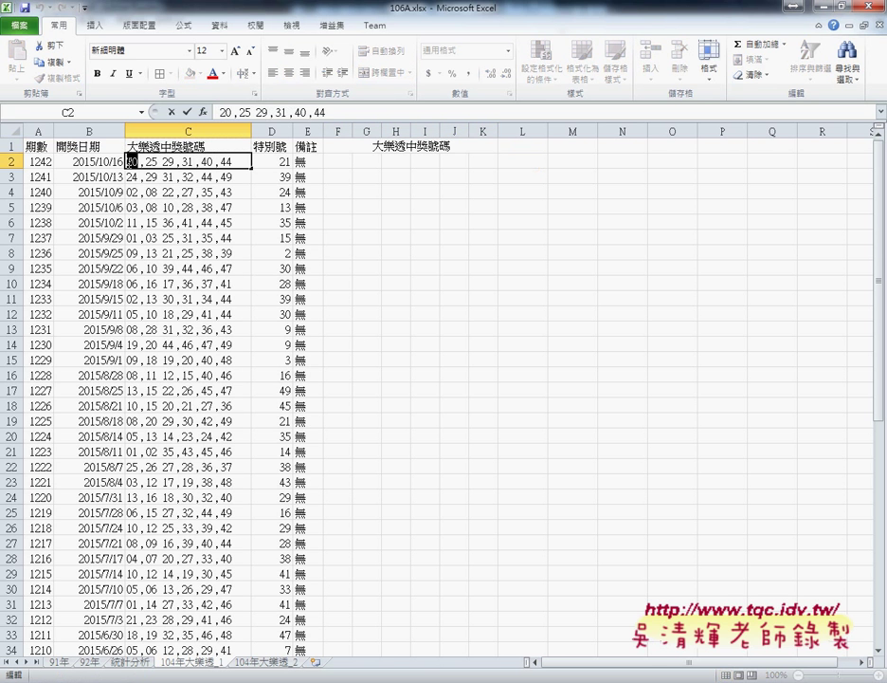
{"action": "left_click", "coordinate": [340, 163]}
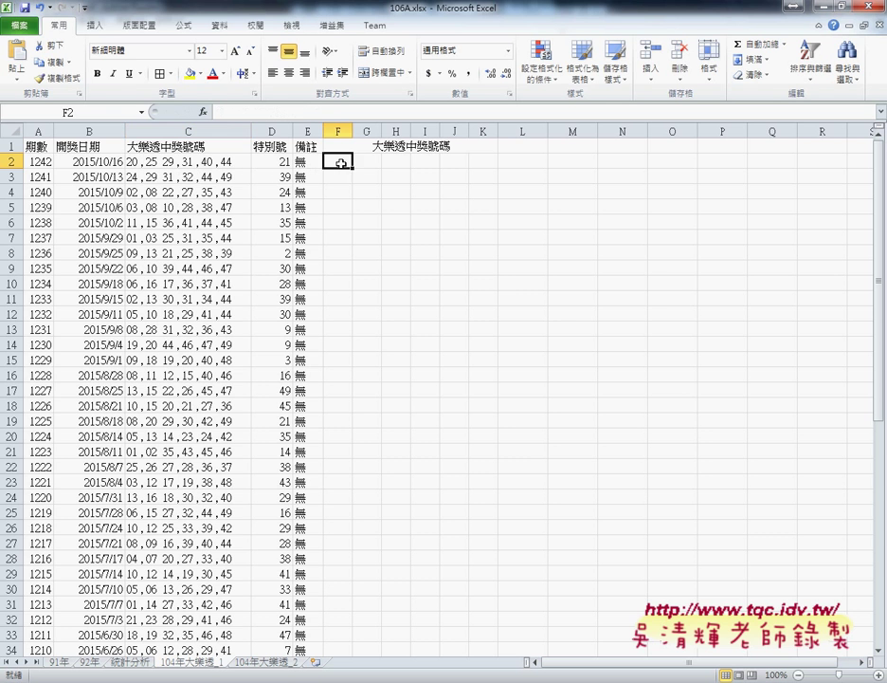
{"action": "key", "text": "ctrl+v"}
{"action": "double_click", "coordinate": [150, 163]}
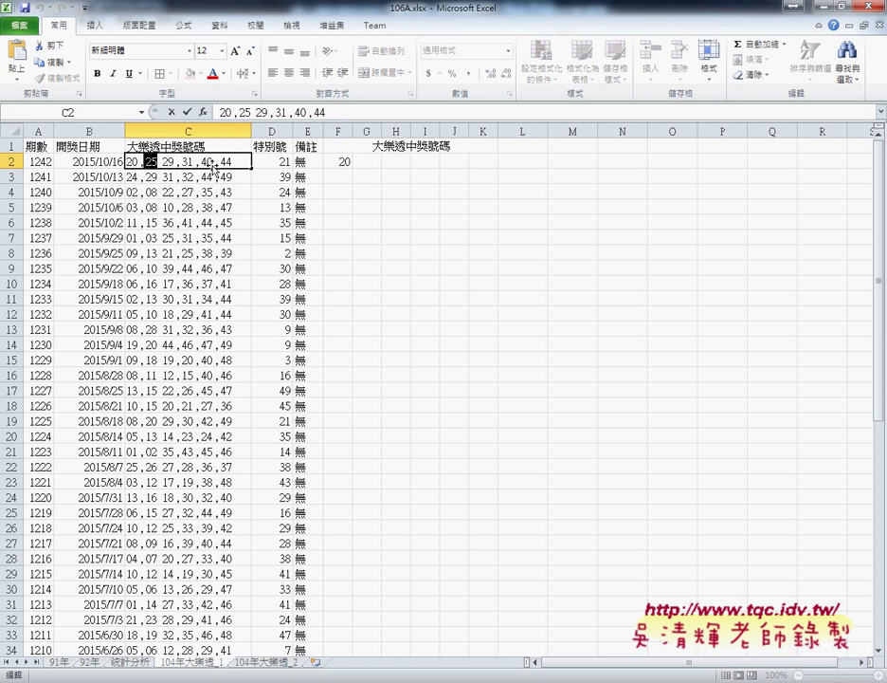
{"action": "left_click", "coordinate": [372, 161]}
{"action": "left_click", "coordinate": [396, 161]}
{"action": "key", "text": "ctrl+v"}
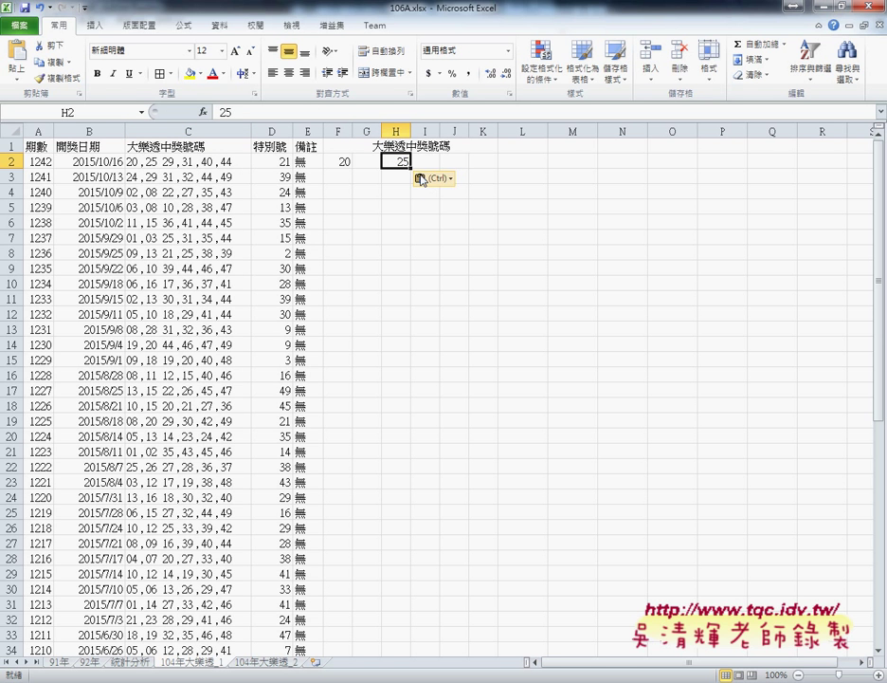
{"action": "left_click", "coordinate": [427, 179]}
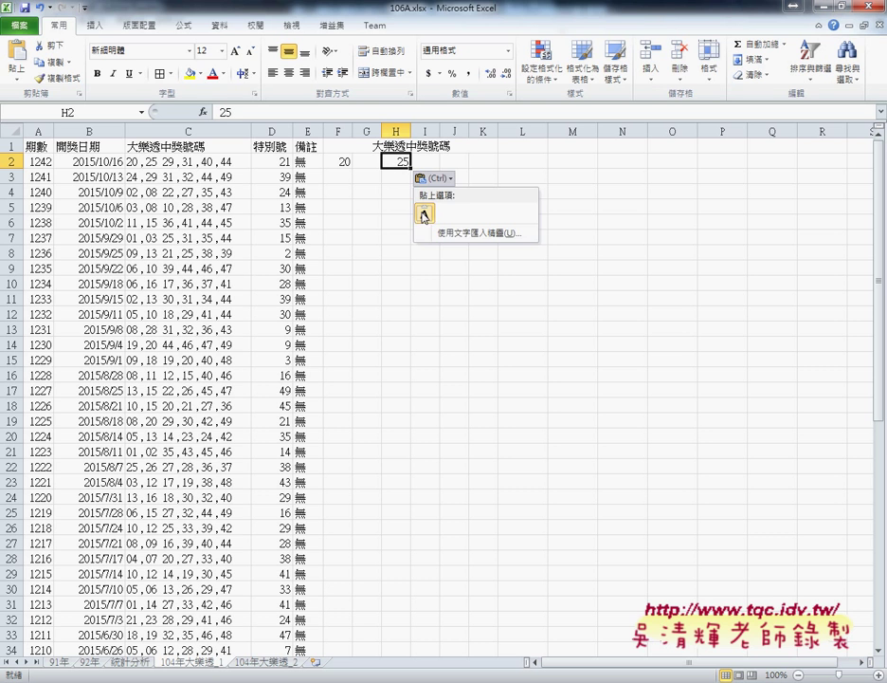
{"action": "left_click", "coordinate": [423, 217]}
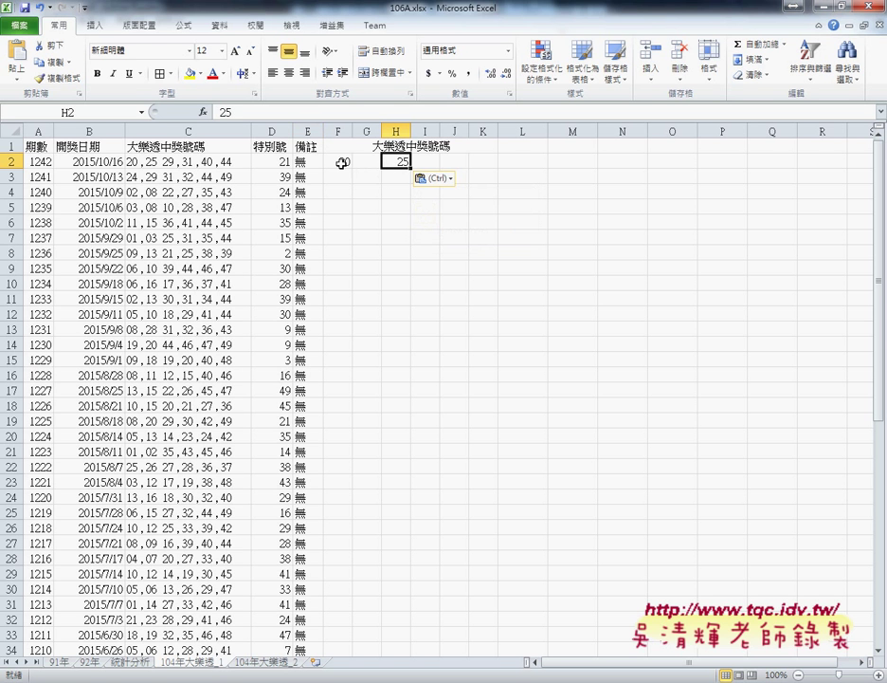
{"action": "left_click", "coordinate": [151, 163]}
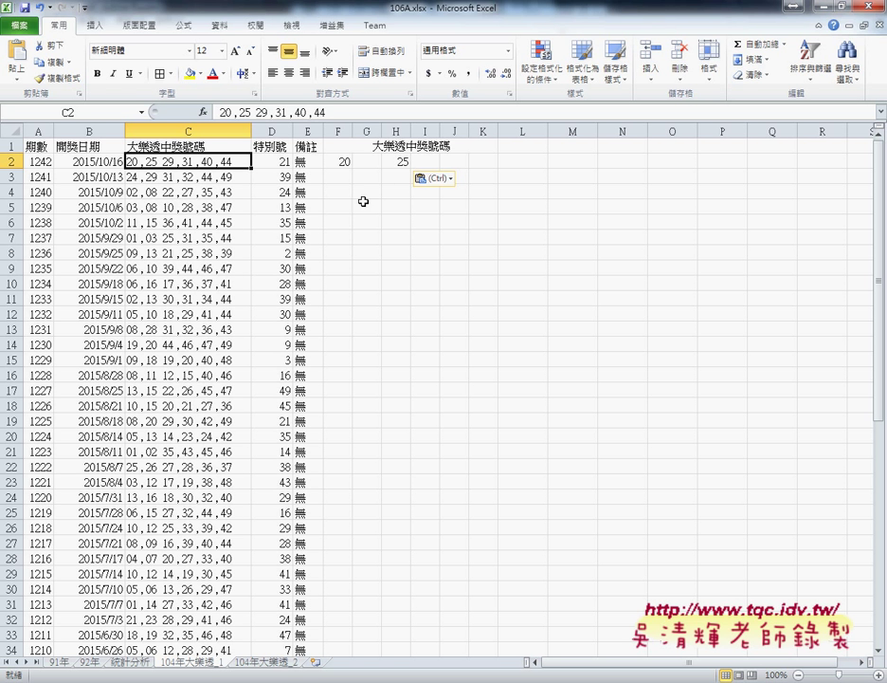
- Compare with the 104年大樂透_2 sheet, then delete trial columns F through J
{"action": "left_click", "coordinate": [264, 663]}
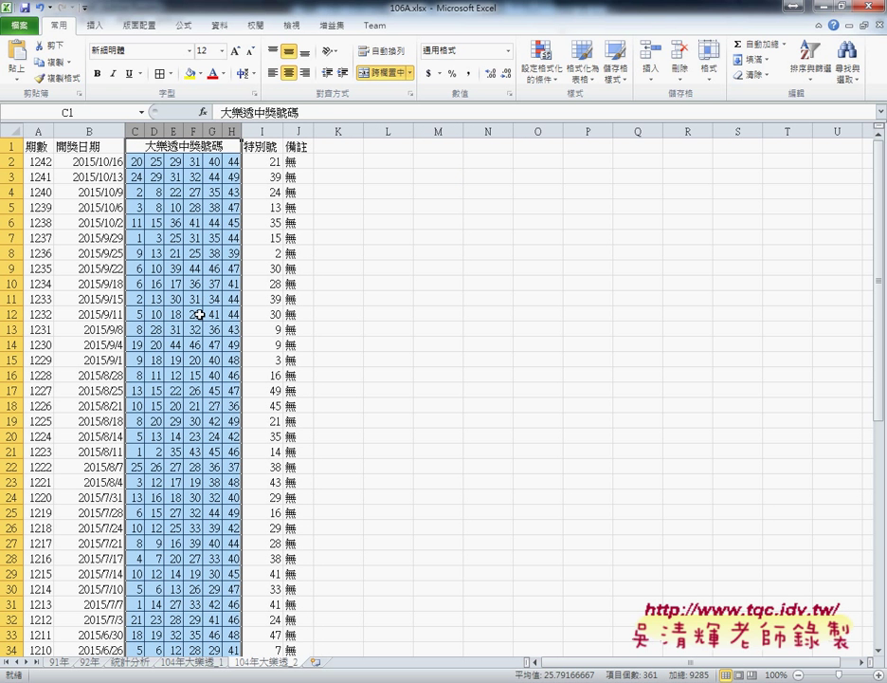
{"action": "left_click", "coordinate": [204, 664]}
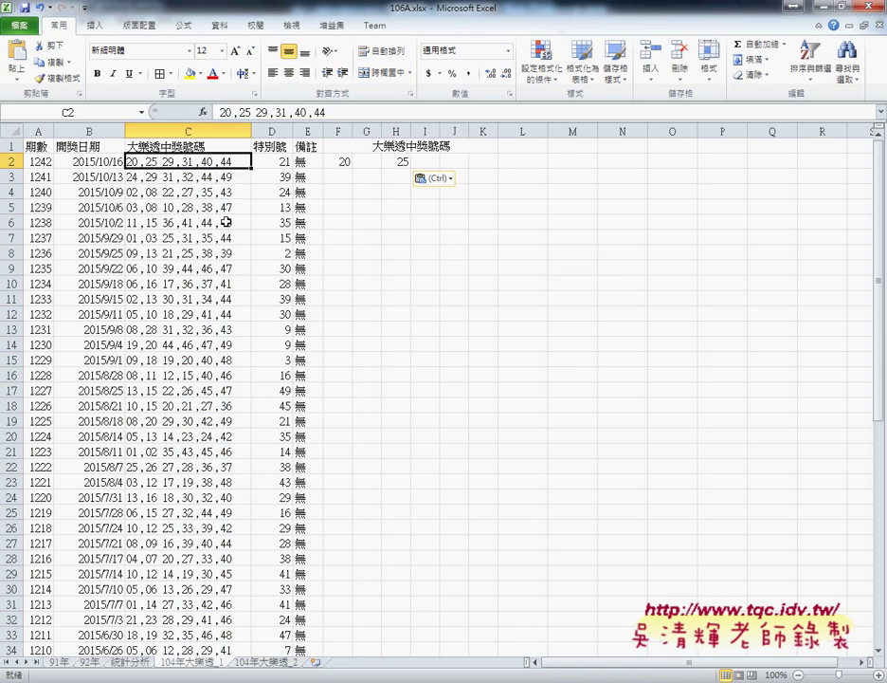
{"action": "left_click_drag", "start_coordinate": [338, 130], "coordinate": [466, 133]}
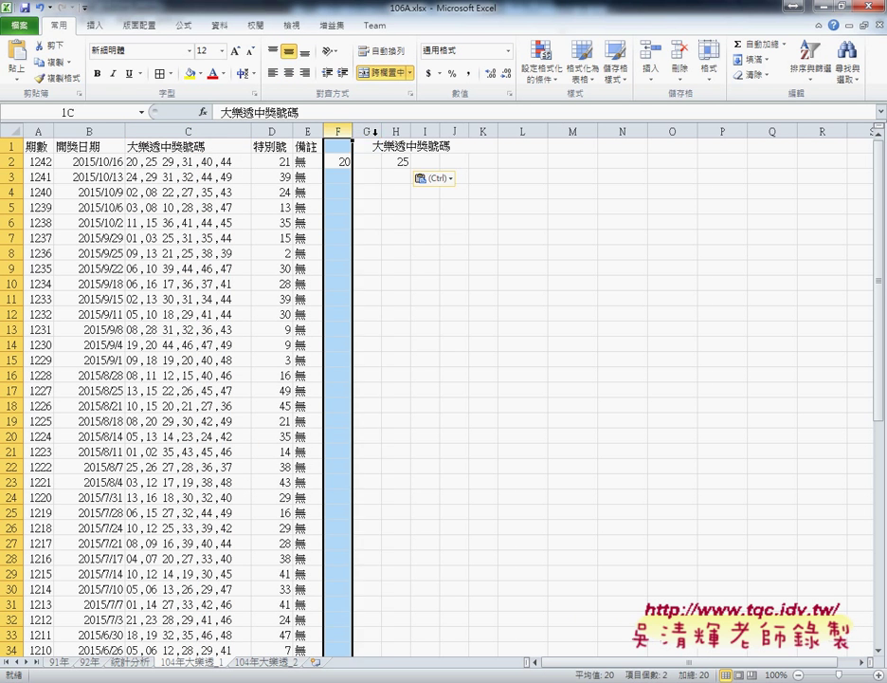
{"action": "left_click", "coordinate": [418, 180]}
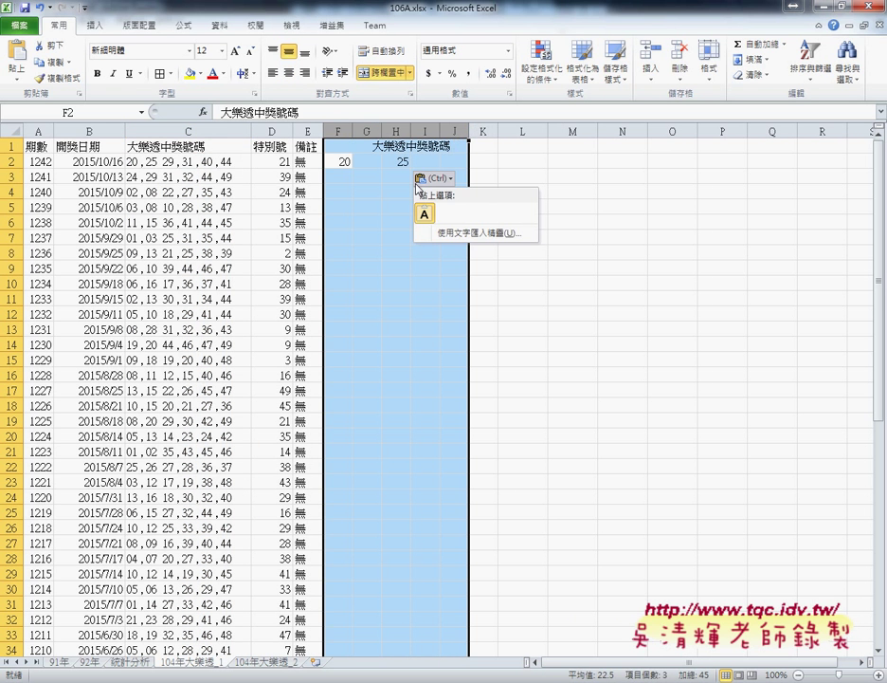
{"action": "right_click", "coordinate": [349, 250]}
{"action": "left_click", "coordinate": [397, 361]}
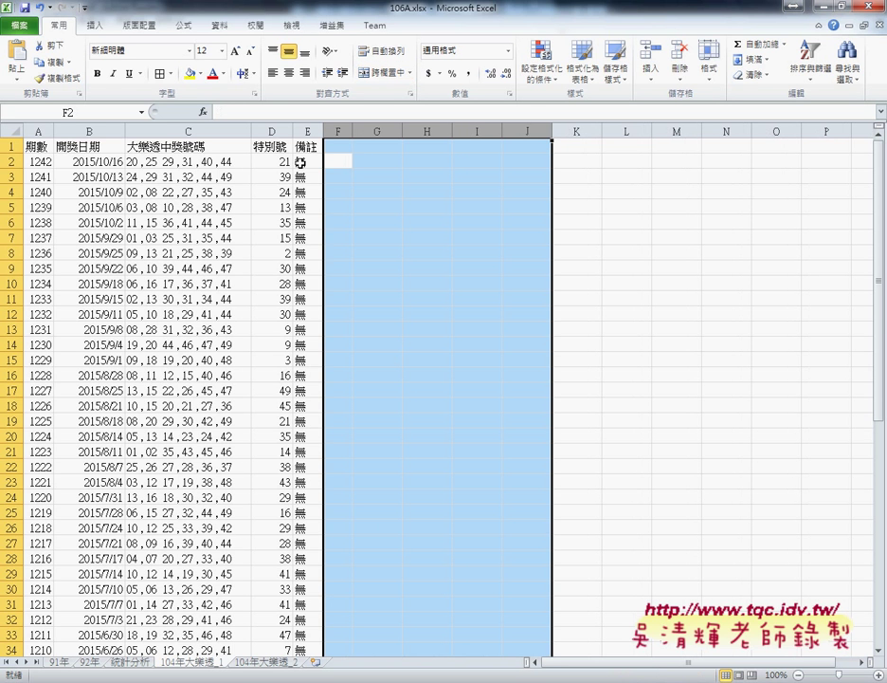
{"action": "left_click", "coordinate": [136, 162]}
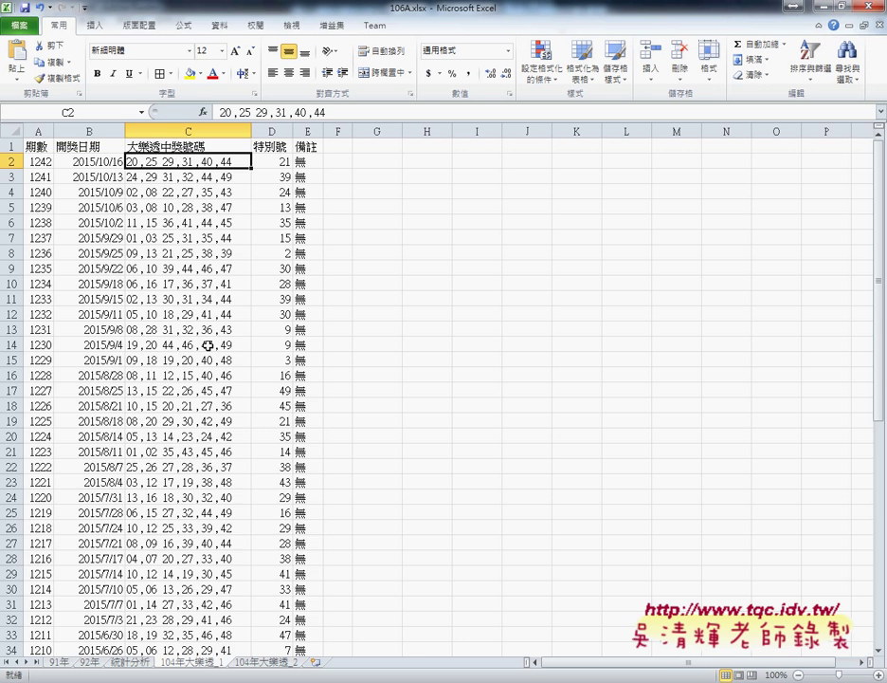
- Select C2:C61 and point out the separators in C2's string 20,25 29,31,40,44
{"action": "scroll", "coordinate": [207, 345], "scroll_direction": "down", "scroll_amount": 7}
{"action": "scroll", "coordinate": [216, 374], "scroll_direction": "down", "scroll_amount": 7}
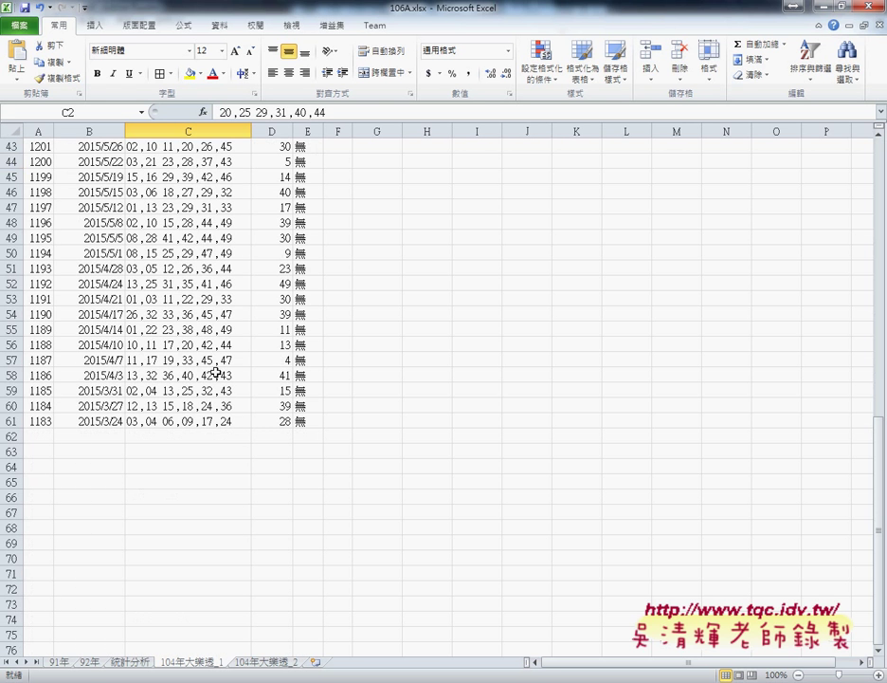
{"action": "left_click", "coordinate": [216, 427], "text": "shift"}
{"action": "scroll", "coordinate": [216, 426], "scroll_direction": "up", "scroll_amount": 10}
{"action": "scroll", "coordinate": [218, 423], "scroll_direction": "up", "scroll_amount": 4}
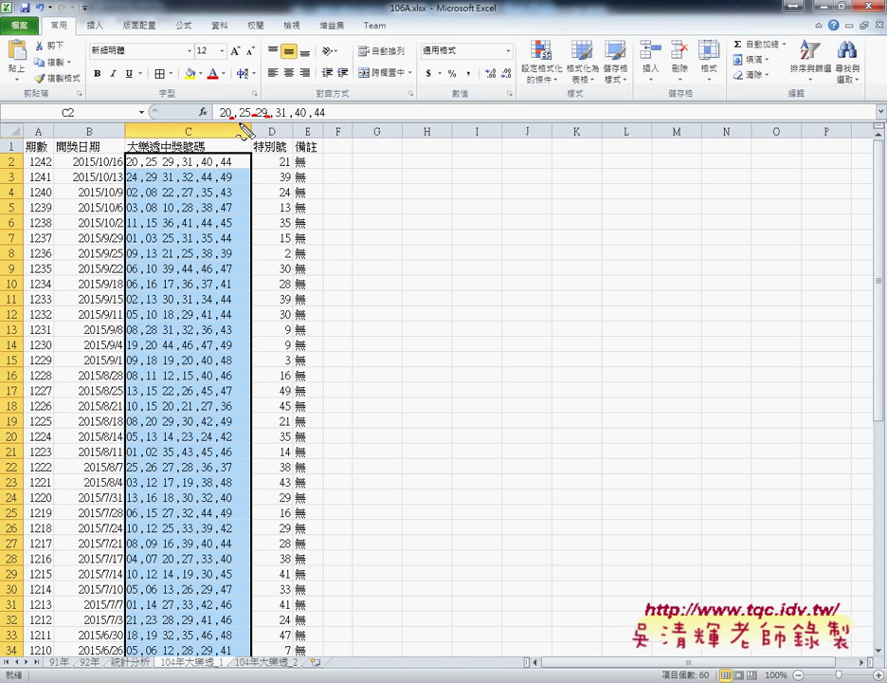
{"action": "left_click_drag", "start_coordinate": [234, 93], "coordinate": [234, 139]}
{"action": "mouse_move", "coordinate": [239, 92]}
{"action": "left_mouse_down"}
{"action": "mouse_move", "coordinate": [239, 122]}
{"action": "mouse_move", "coordinate": [271, 133]}
{"action": "left_mouse_up"}
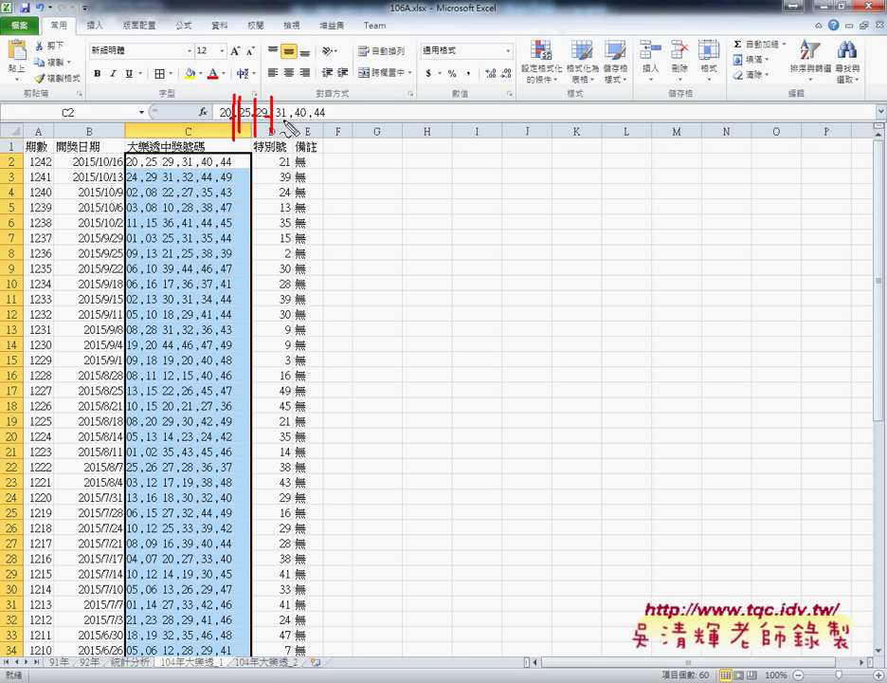
{"action": "key", "text": "Escape"}
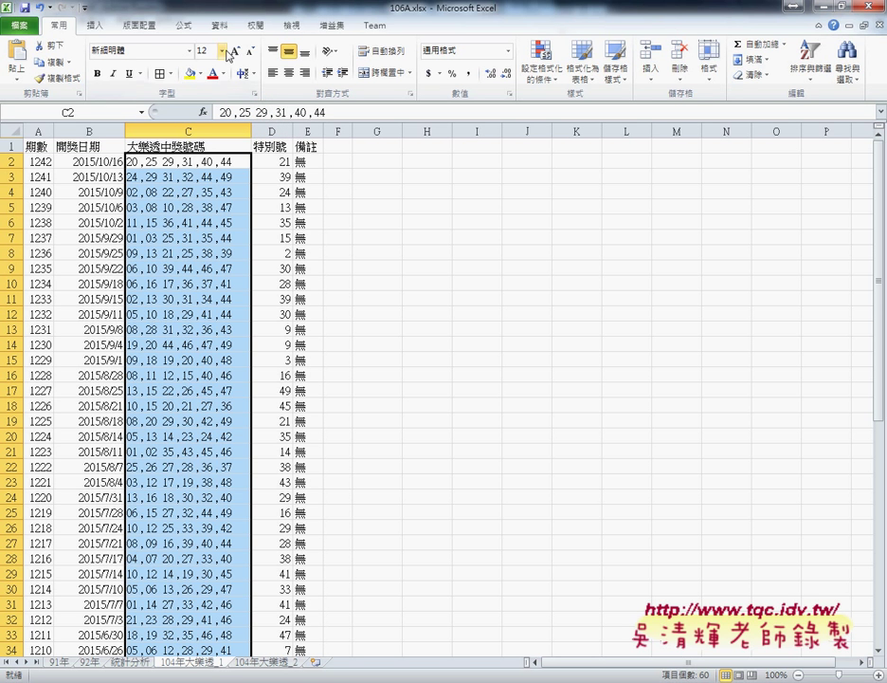
- Launch 資料剖析 (Text to Columns) from the 資料 (Data) tab for the selected strings
{"action": "left_click", "coordinate": [225, 28]}
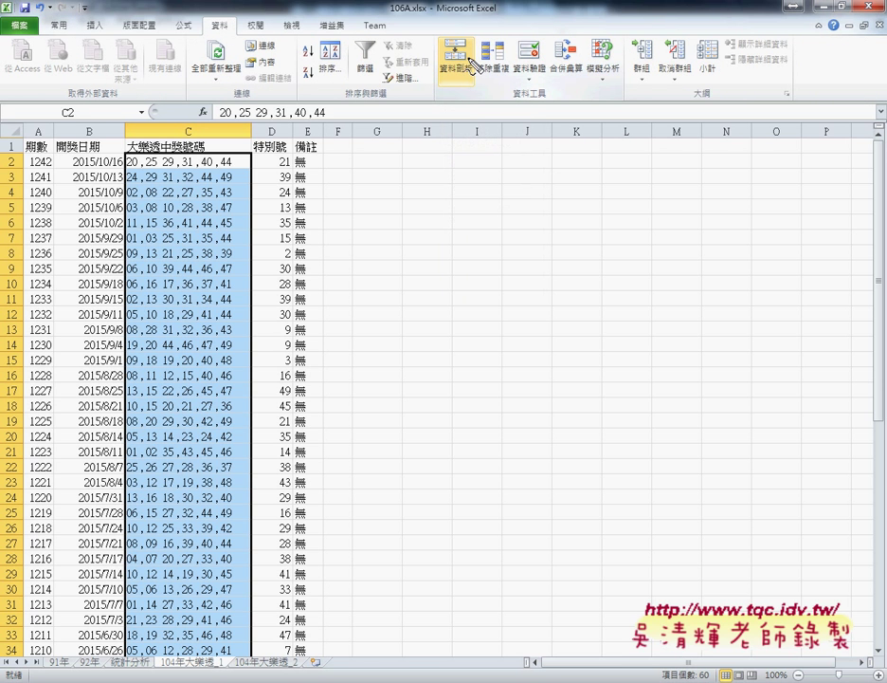
{"action": "left_click_drag", "start_coordinate": [242, 34], "coordinate": [227, 40]}
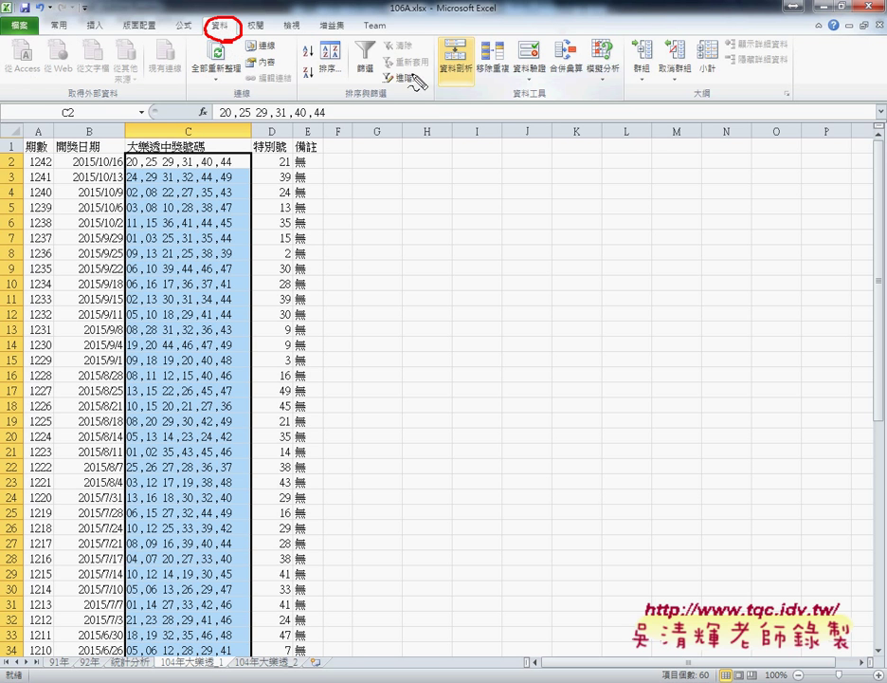
{"action": "left_click_drag", "start_coordinate": [457, 94], "coordinate": [445, 92]}
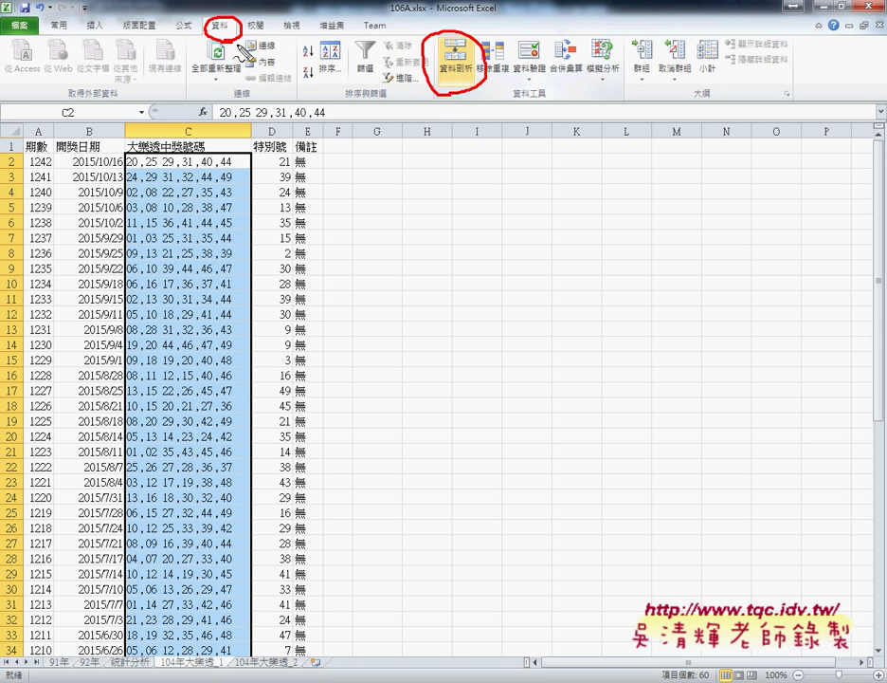
{"action": "left_click_drag", "start_coordinate": [230, 43], "coordinate": [407, 83]}
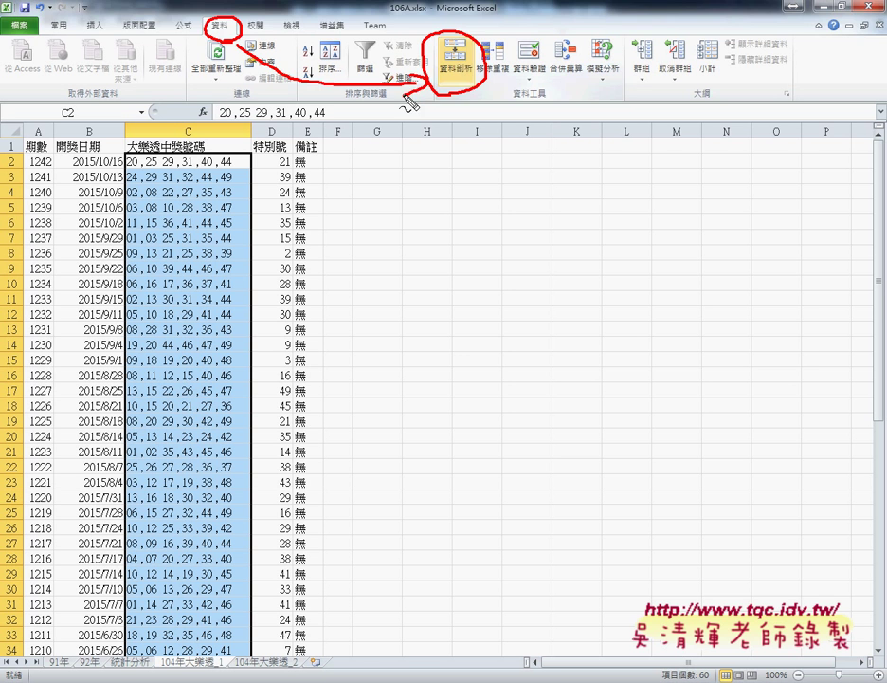
{"action": "key", "text": "Escape"}
{"action": "left_click", "coordinate": [456, 59]}
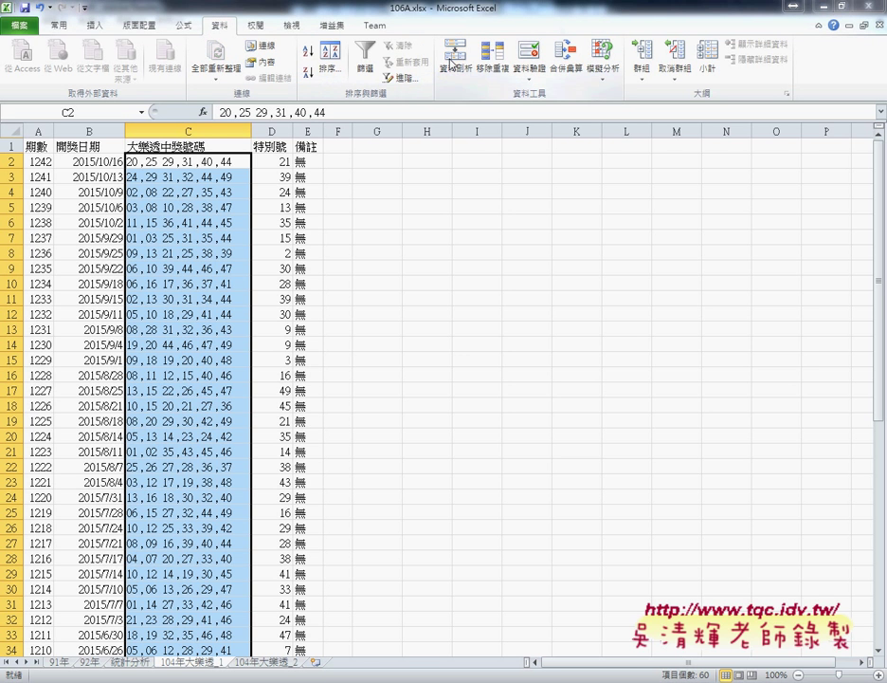
- Choose Delimited with Space and consecutive-delimiters-as-one, and advance to step 3 of 3
{"action": "left_click_drag", "start_coordinate": [526, 216], "coordinate": [353, 160]}
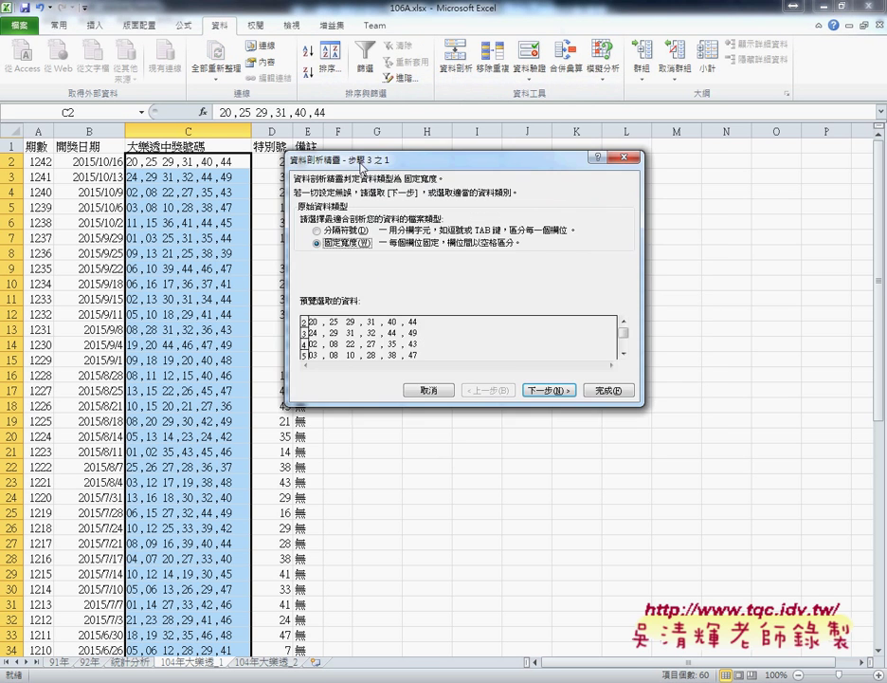
{"action": "left_click", "coordinate": [332, 227]}
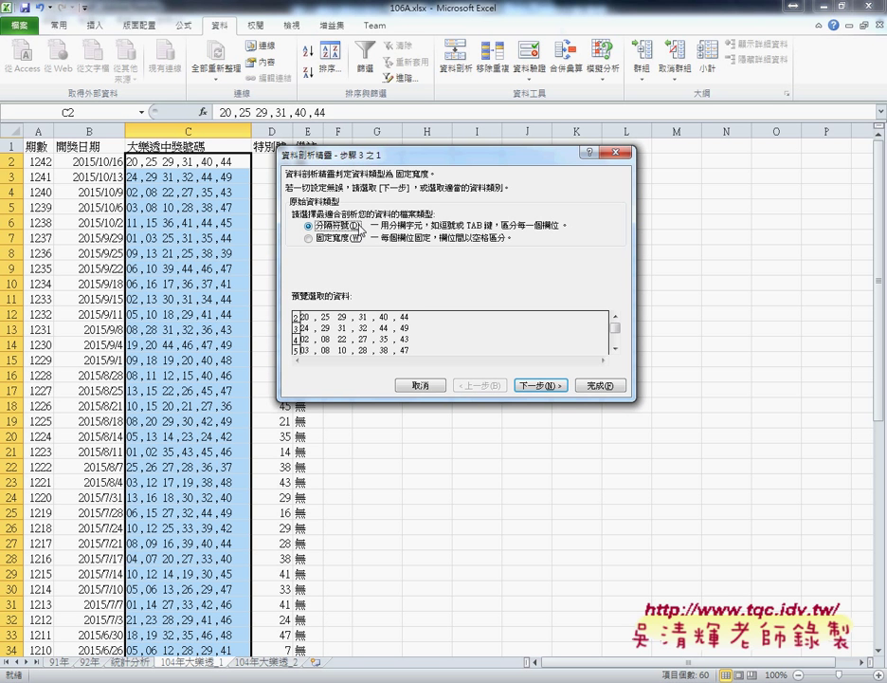
{"action": "left_click", "coordinate": [540, 386]}
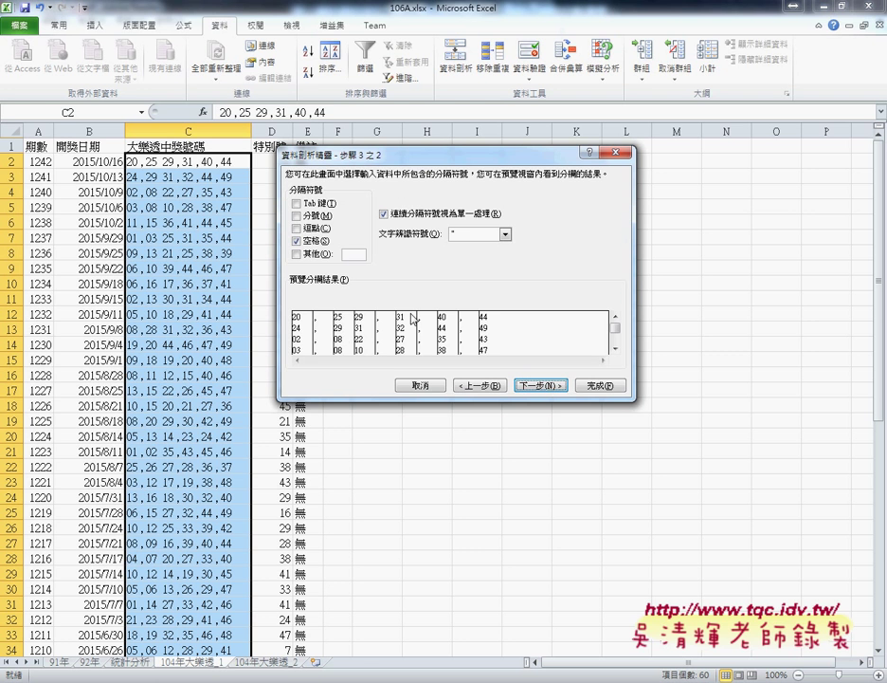
{"action": "left_click", "coordinate": [296, 241]}
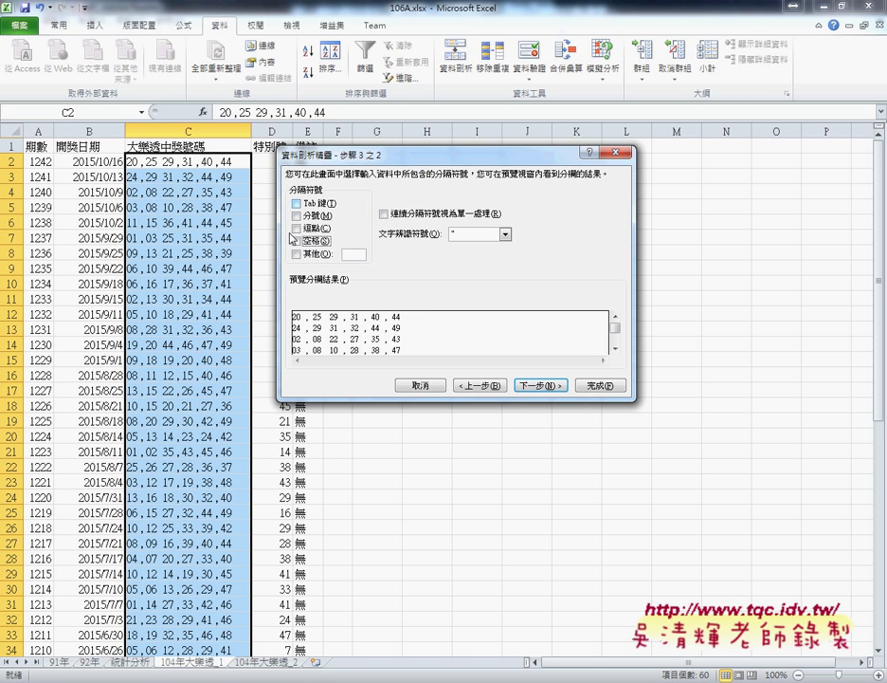
{"action": "left_click", "coordinate": [297, 243]}
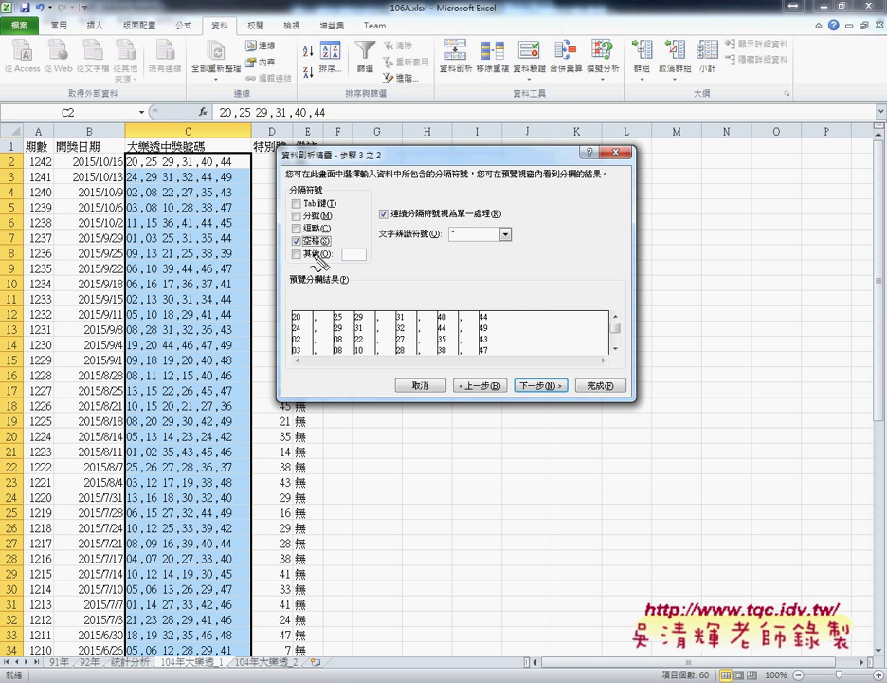
{"action": "mouse_move", "coordinate": [322, 233]}
{"action": "left_mouse_down"}
{"action": "mouse_move", "coordinate": [289, 240]}
{"action": "mouse_move", "coordinate": [296, 248]}
{"action": "left_mouse_up"}
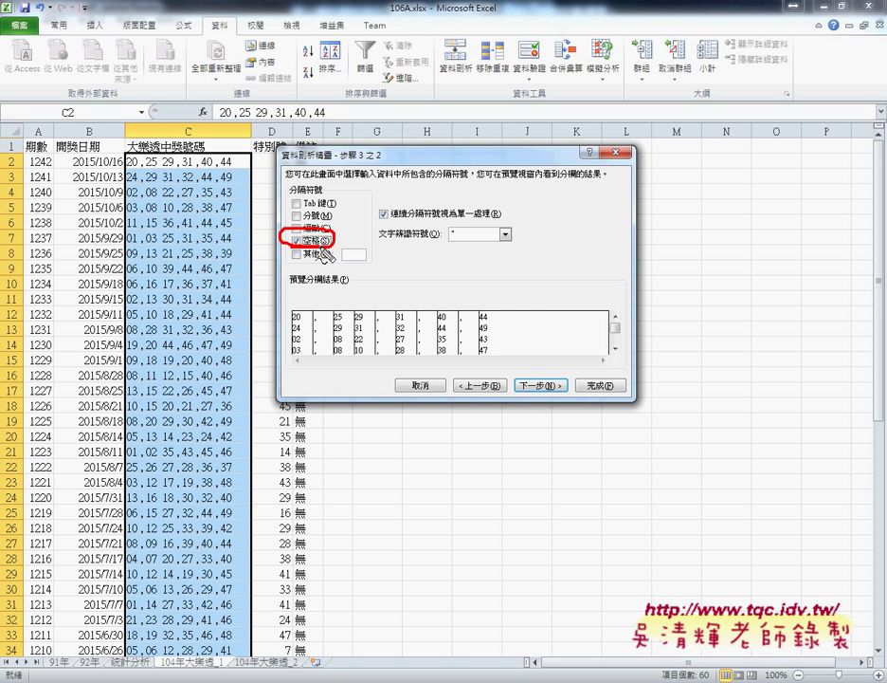
{"action": "key", "text": "Escape"}
{"action": "left_click", "coordinate": [552, 386]}
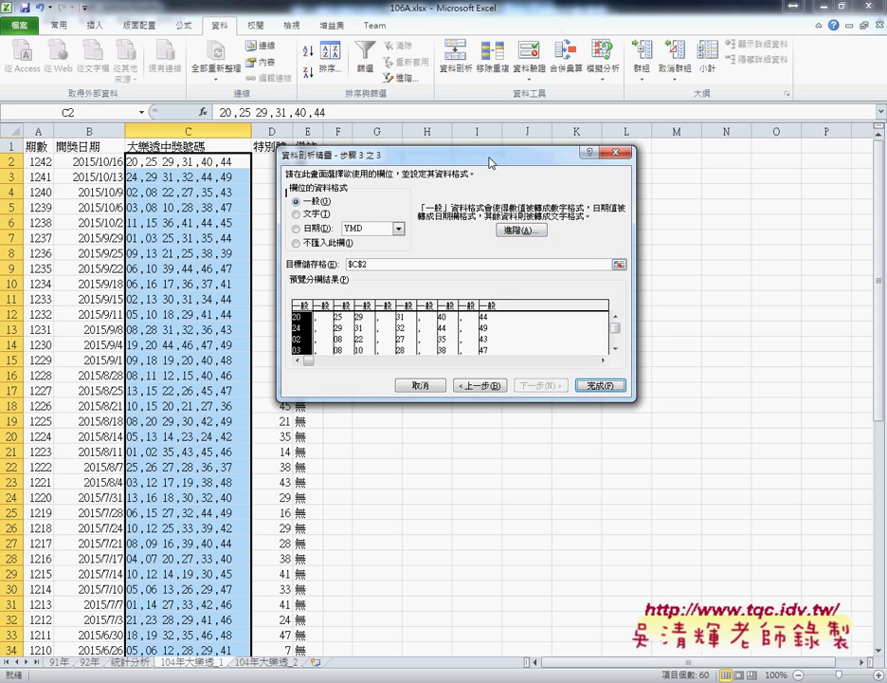
{"action": "left_click_drag", "start_coordinate": [490, 163], "coordinate": [632, 170]}
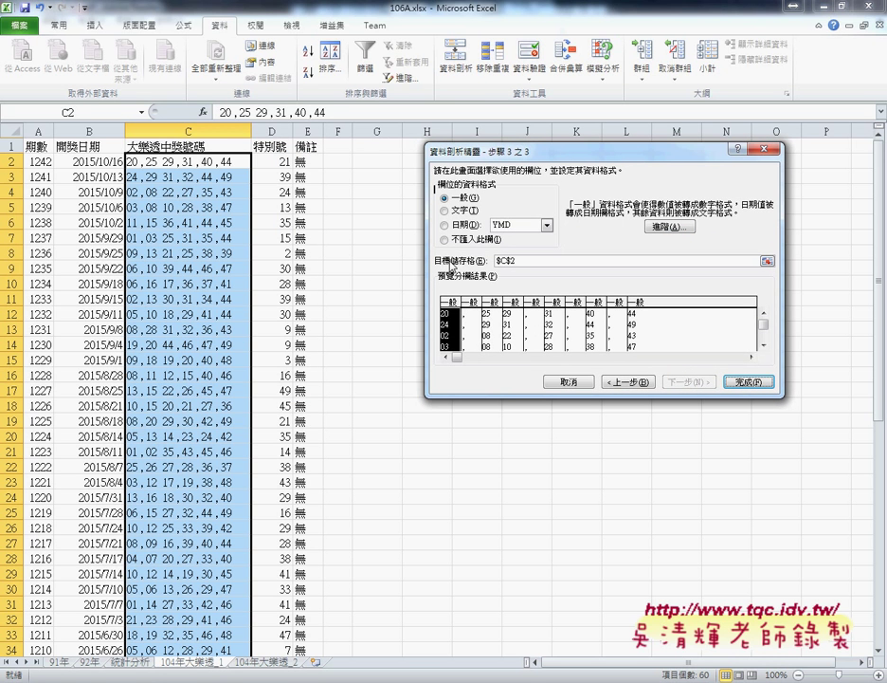
{"action": "left_click_drag", "start_coordinate": [530, 263], "coordinate": [497, 262]}
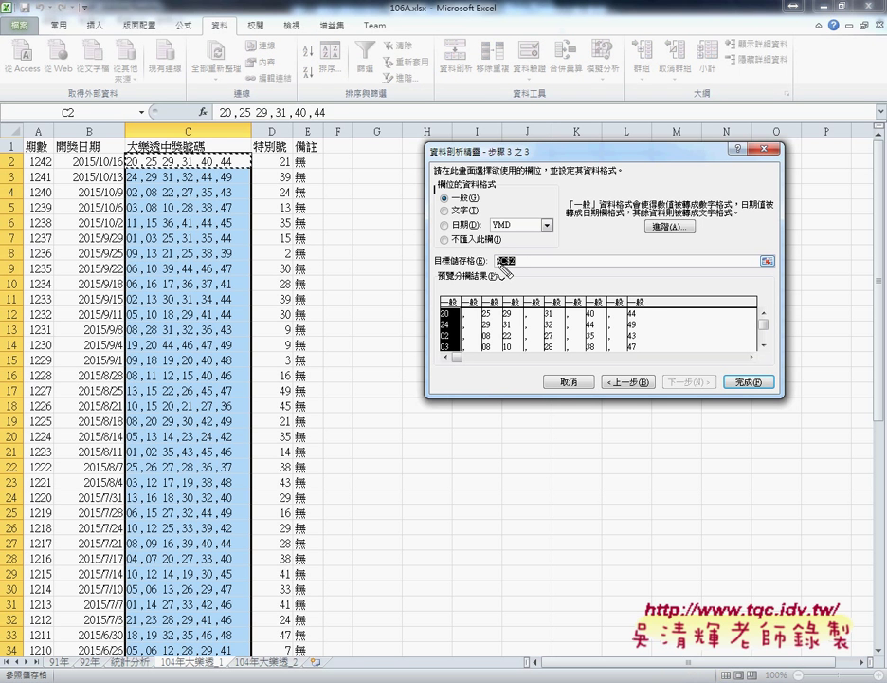
{"action": "mouse_move", "coordinate": [519, 253]}
{"action": "left_mouse_down"}
{"action": "mouse_move", "coordinate": [491, 275]}
{"action": "mouse_move", "coordinate": [528, 263]}
{"action": "left_mouse_up"}
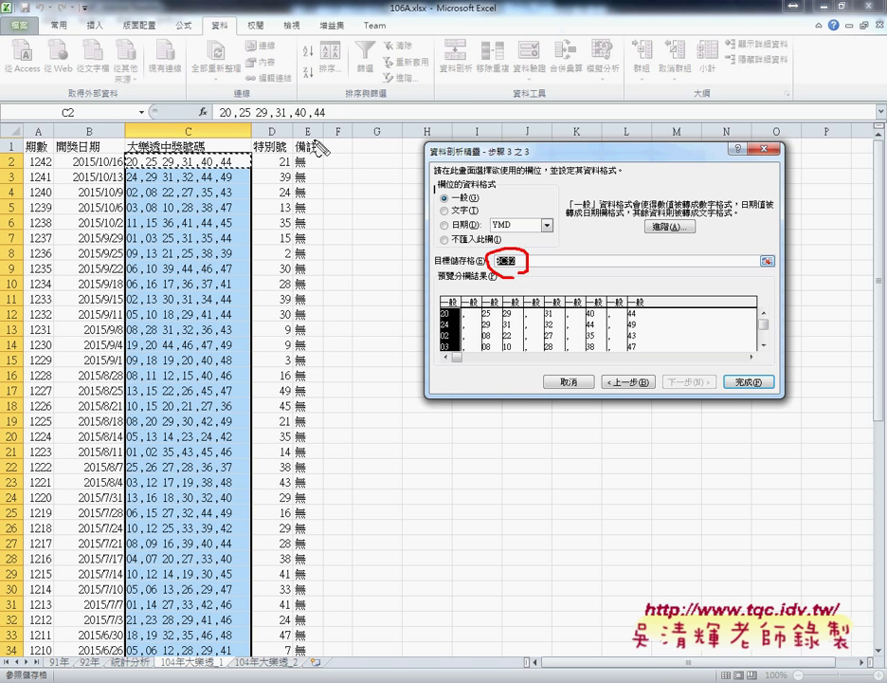